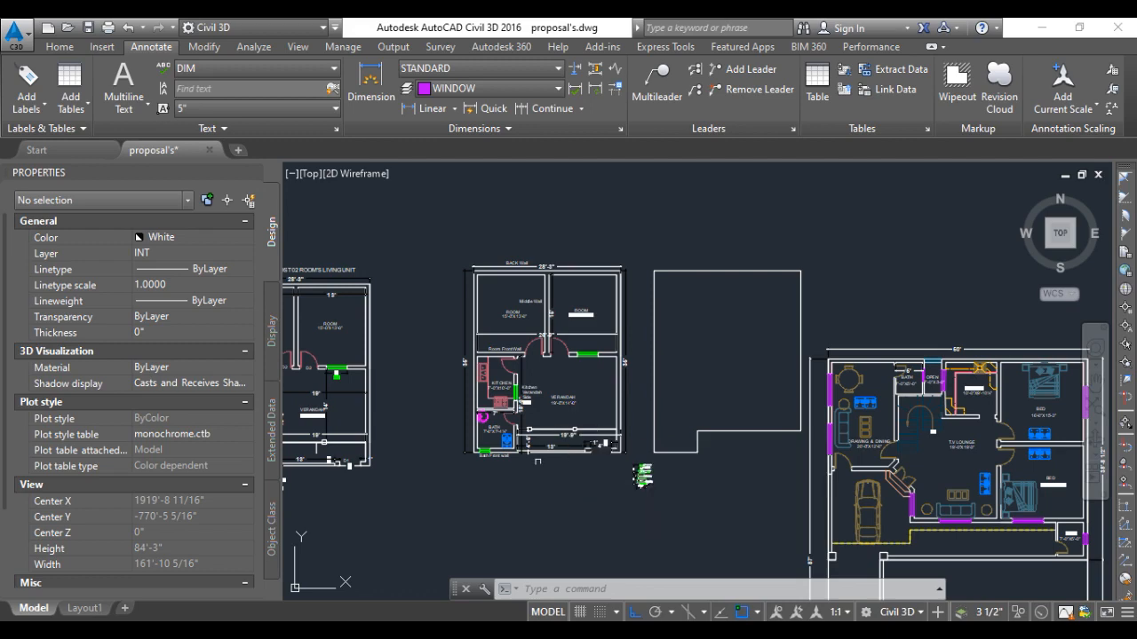
Trace a polyline along the plan's outer edge: the back wall, the kitchen-side outer wall and the bath front wall
scroll(544, 346, "up", 4)
scroll(539, 369, "down", 2)
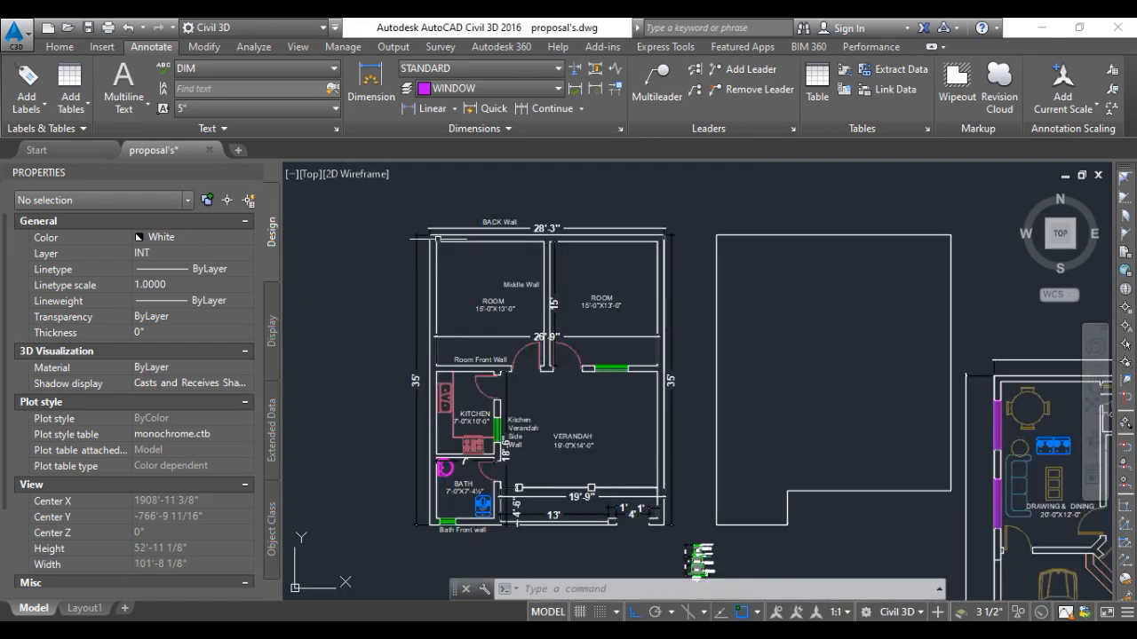
scroll(432, 245, "up", 2)
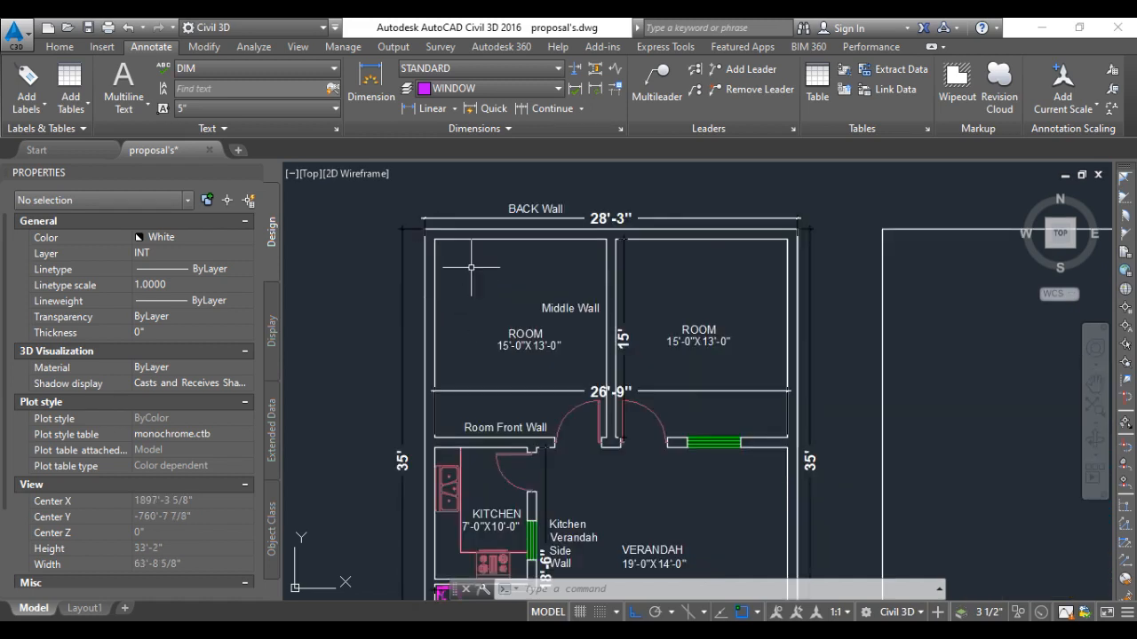
type("pl")
key("Return")
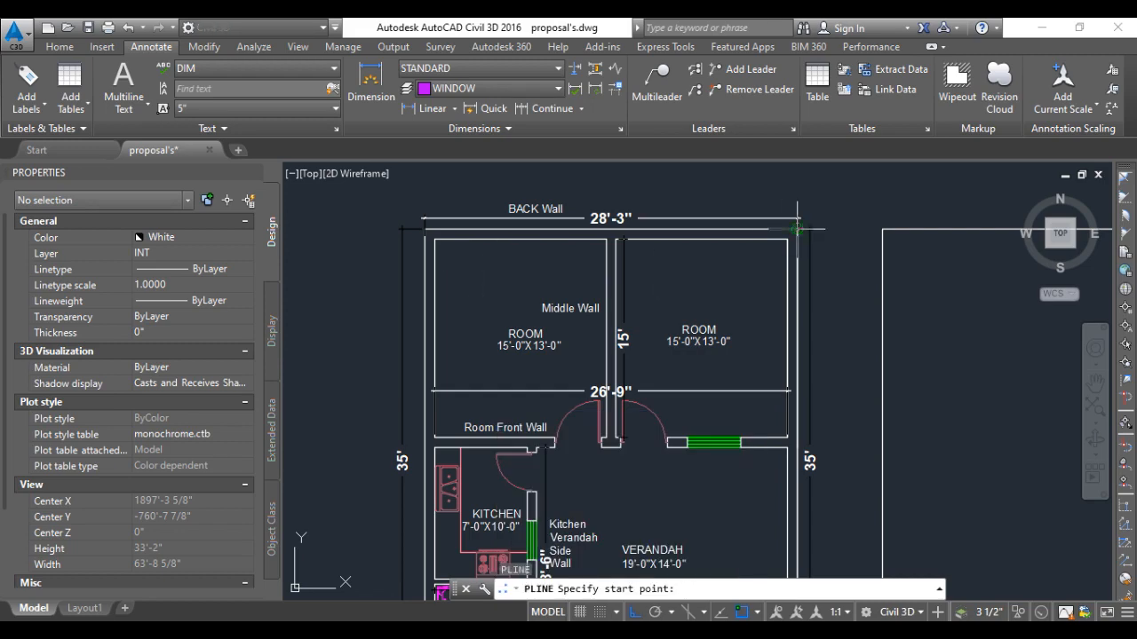
left_click(798, 228)
left_click(424, 229)
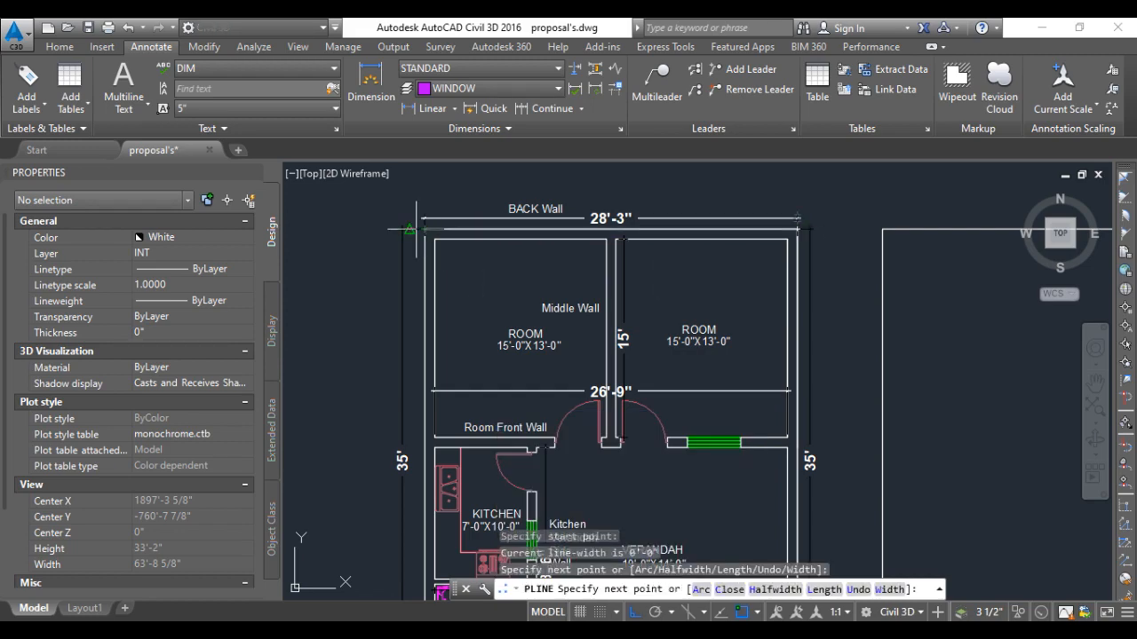
scroll(426, 293, "down", 3)
scroll(430, 351, "up", 5)
scroll(472, 404, "up", 2)
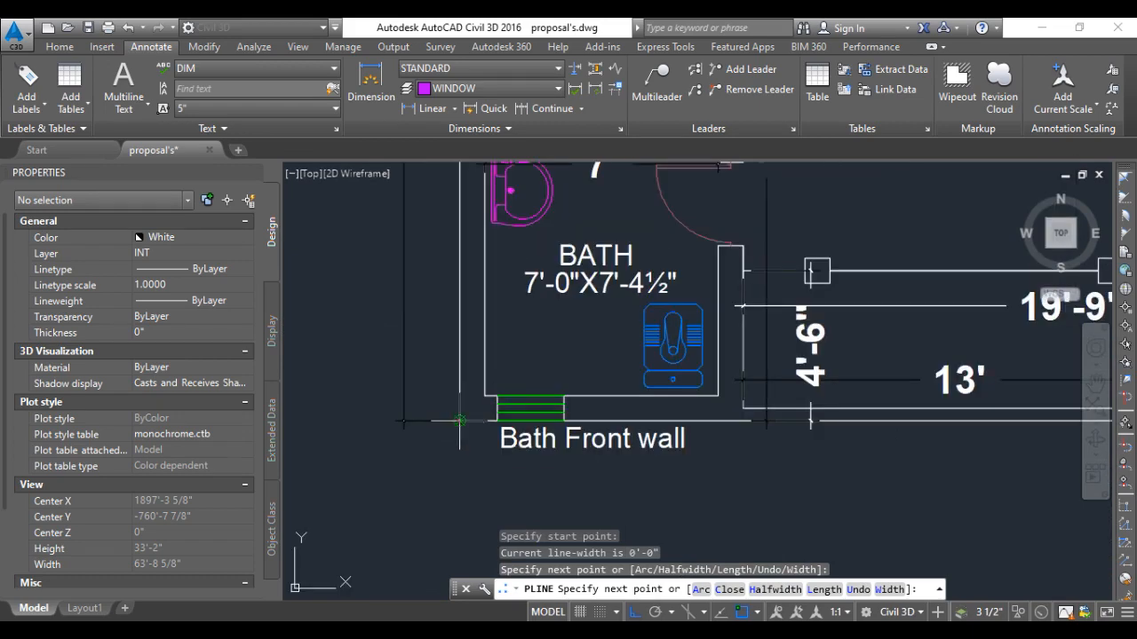
left_click(460, 419)
left_click(743, 420)
Continue the polyline up the bath side wall, across the verandah front, up the opposite outer wall and along the back wall, and finish it
scroll(743, 418, "down", 3)
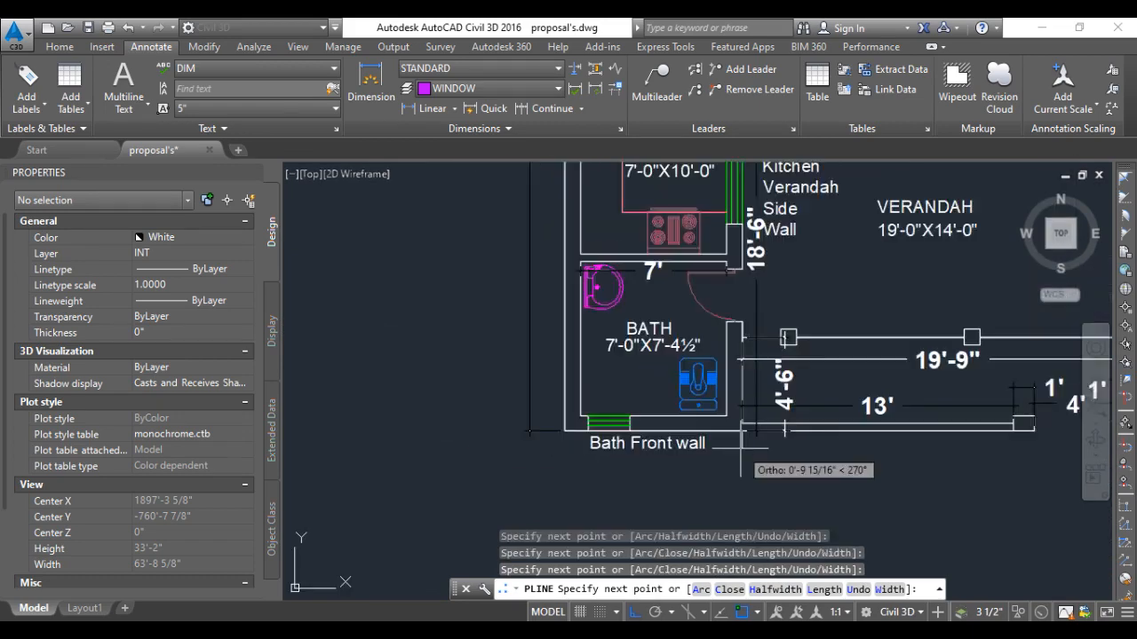
scroll(744, 391, "up", 3)
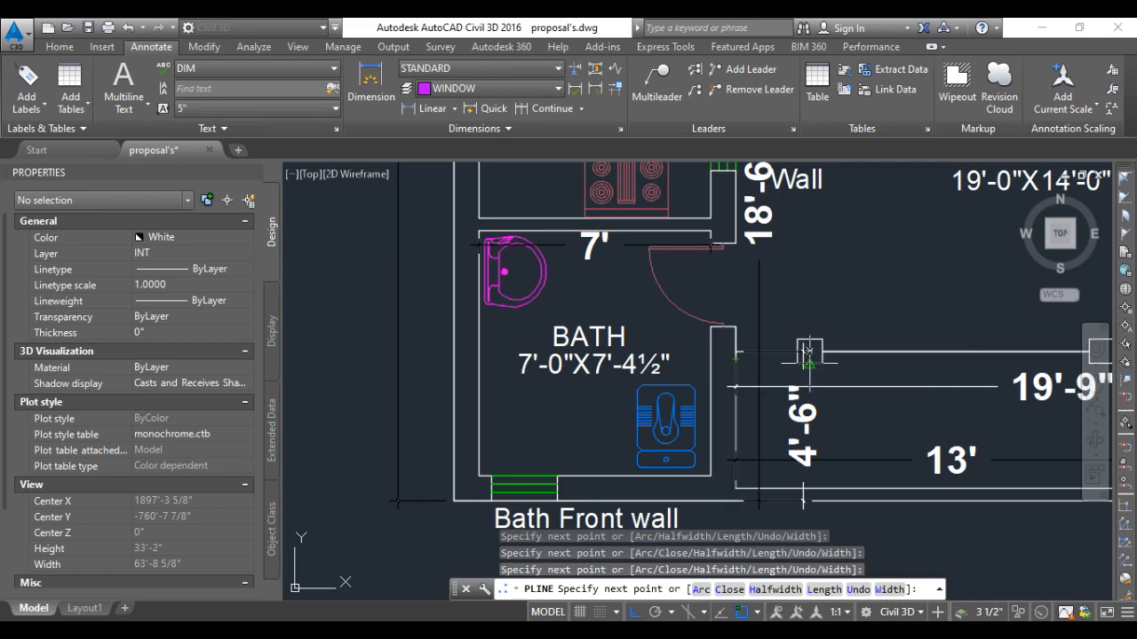
scroll(758, 373, "down", 3)
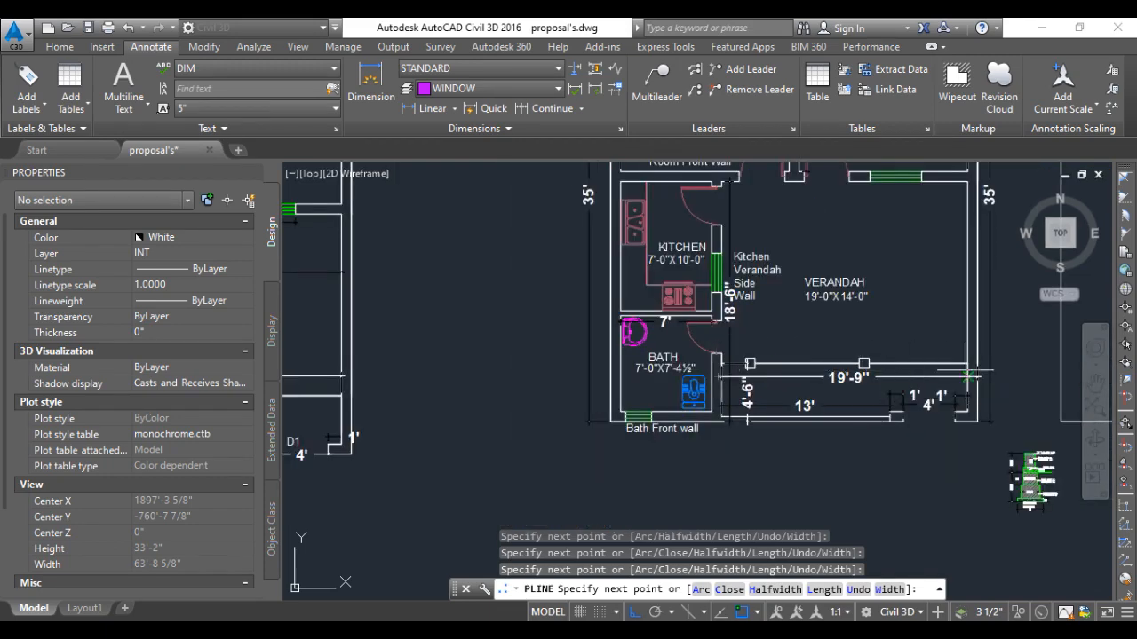
scroll(730, 380, "up", 3)
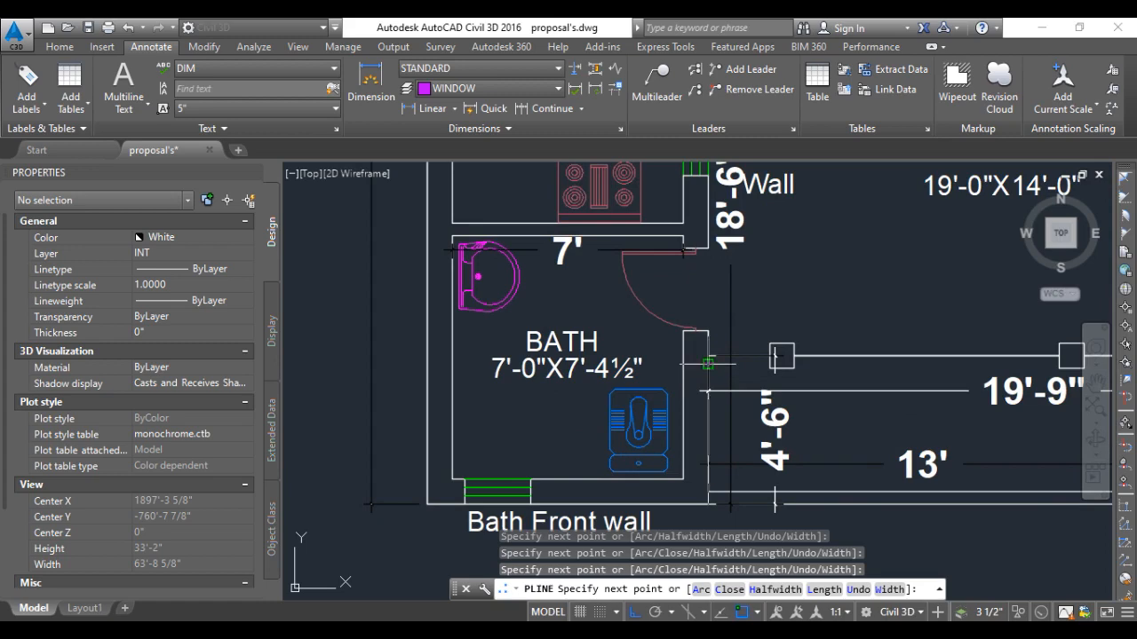
left_click(708, 363)
scroll(701, 362, "down", 5)
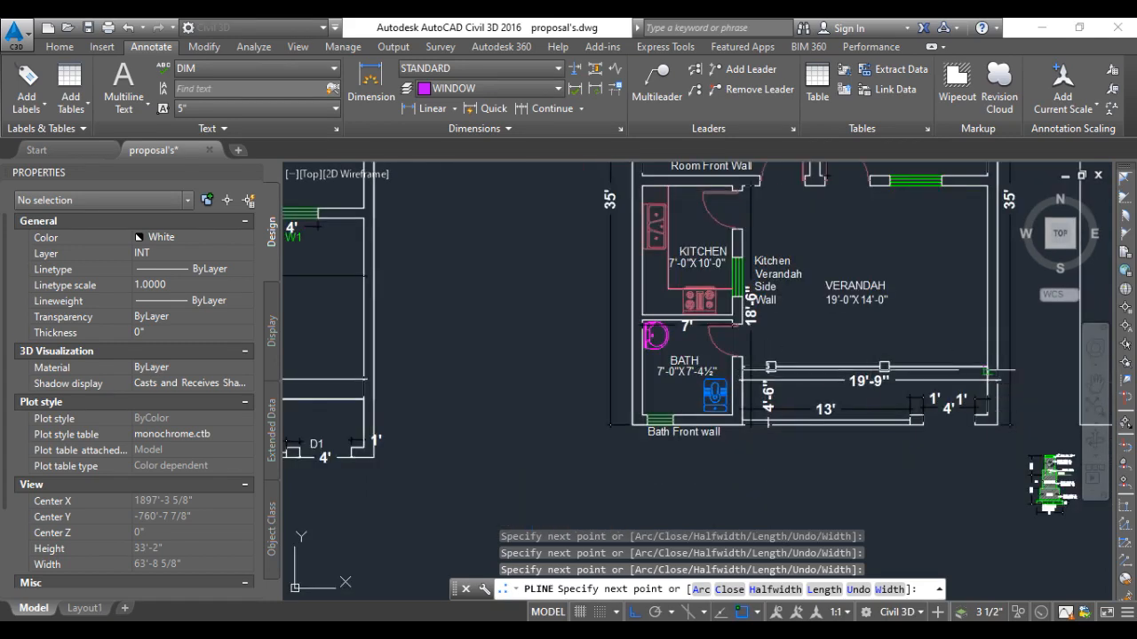
scroll(997, 370, "up", 5)
scroll(997, 370, "down", 5)
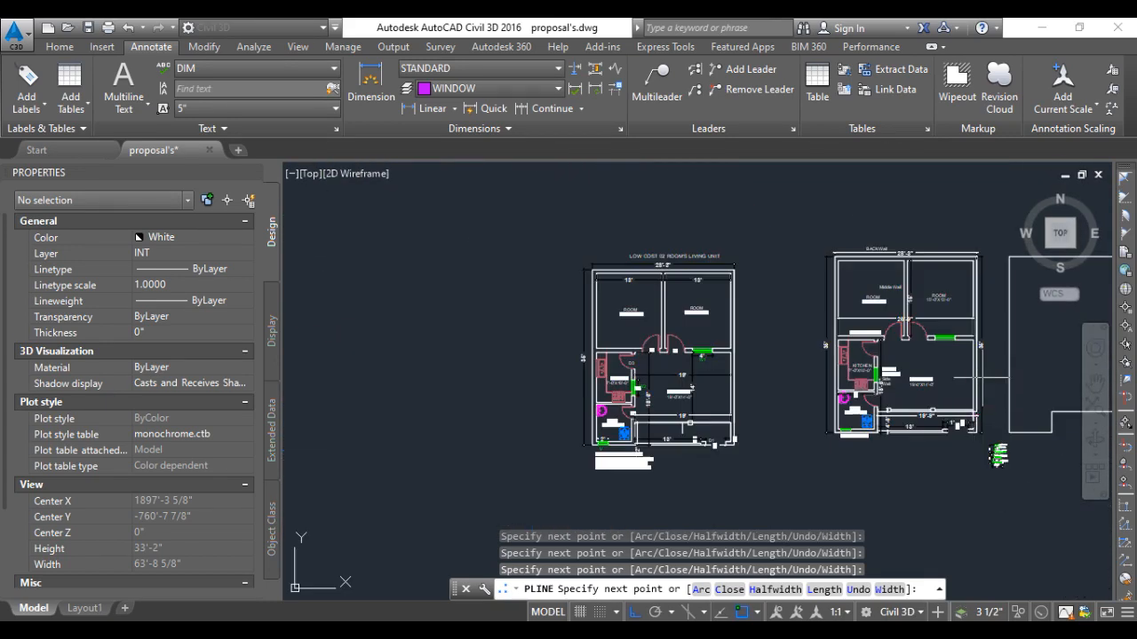
scroll(973, 264, "up", 3)
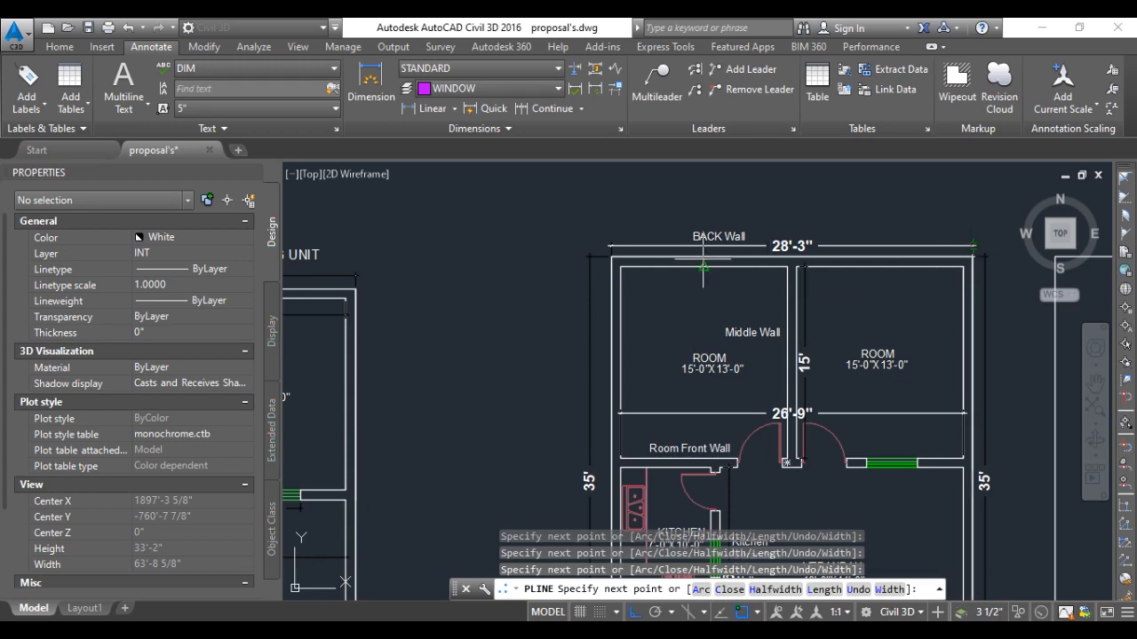
left_click(610, 257)
right_click(652, 292)
left_click(666, 300)
Stretch the outline's vertex at the bath side wall down to line up with the outer face of the verandah columns
scroll(650, 312, "down", 4)
scroll(400, 358, "up", 10)
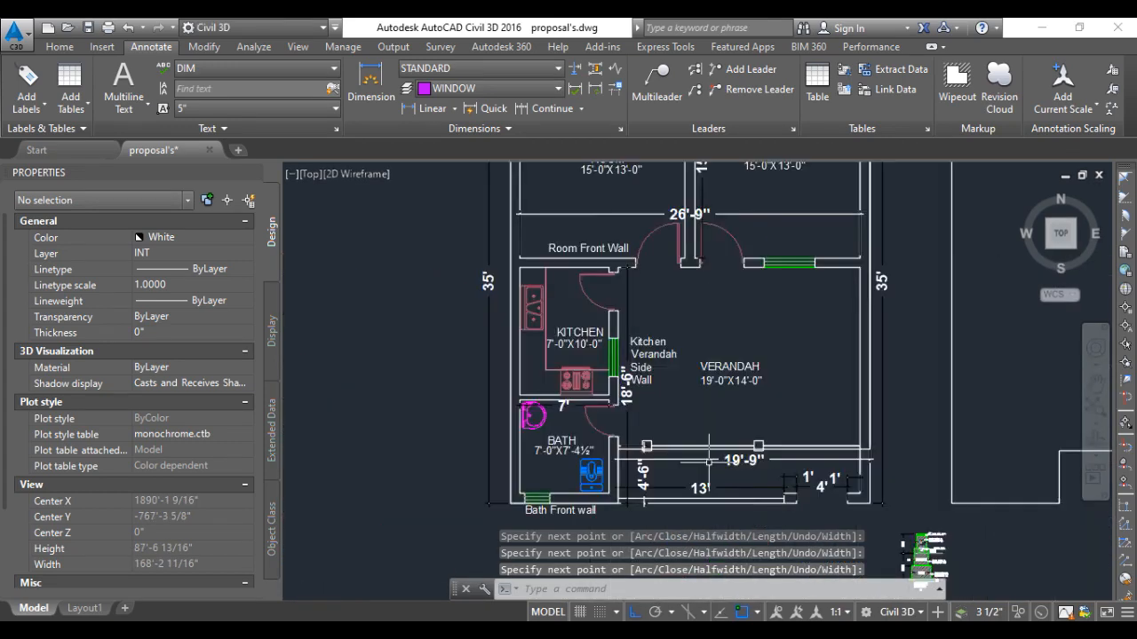
scroll(626, 356, "down", 5)
scroll(557, 349, "up", 3)
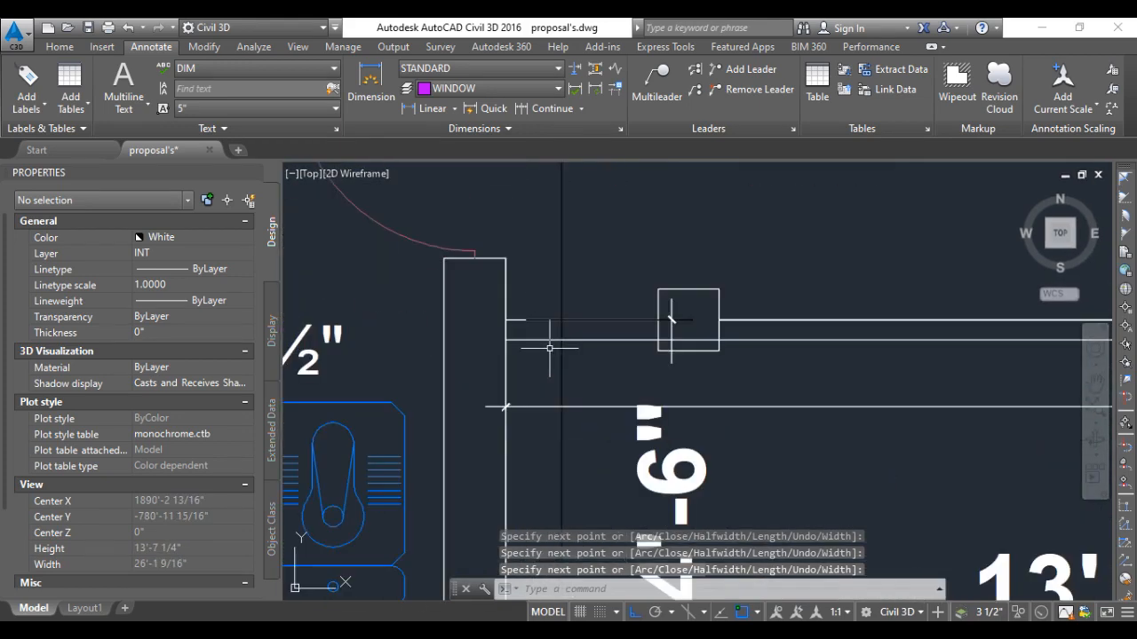
left_click(503, 407)
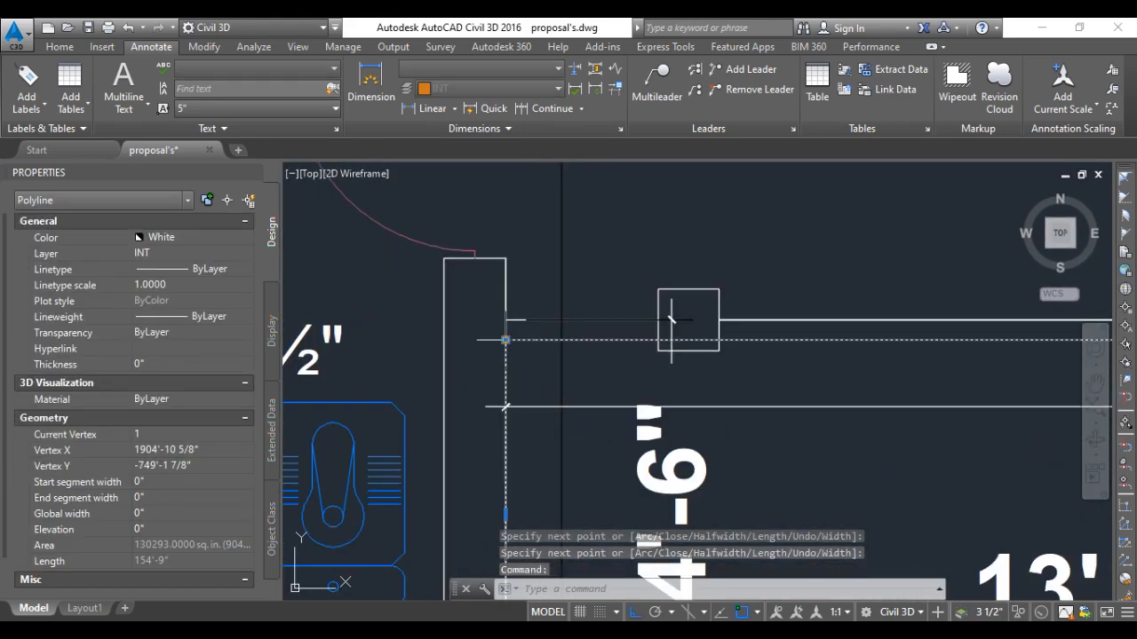
left_click(506, 340)
left_click(505, 351)
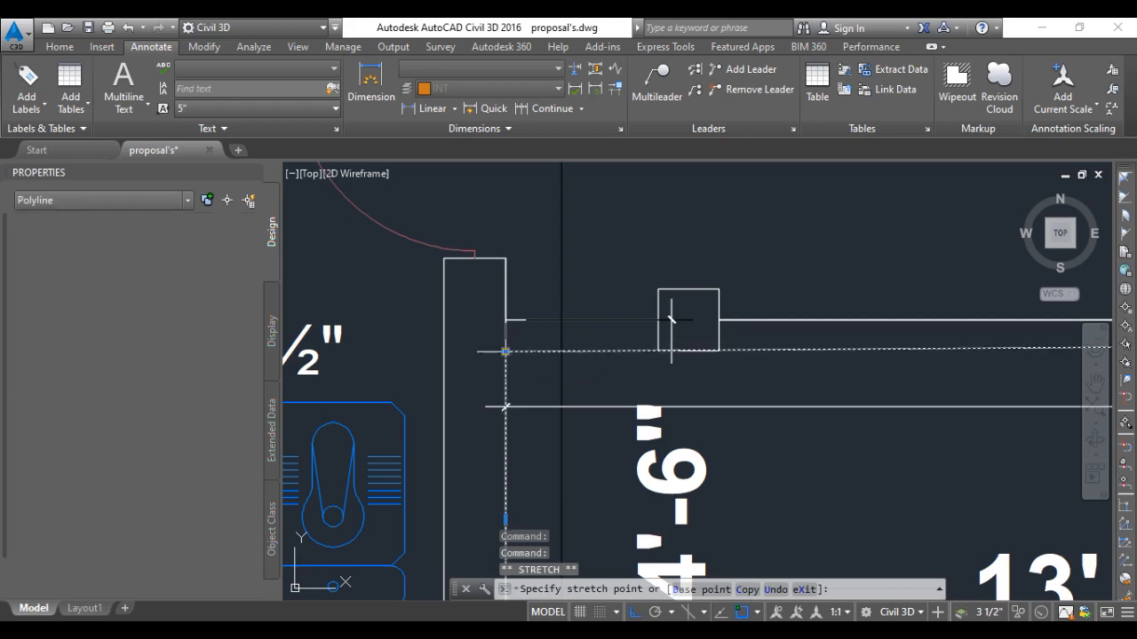
Stretch the outline's vertex at the verandah's outer side wall down to line up with the columns' outer face
scroll(542, 347, "down", 7)
scroll(793, 354, "up", 6)
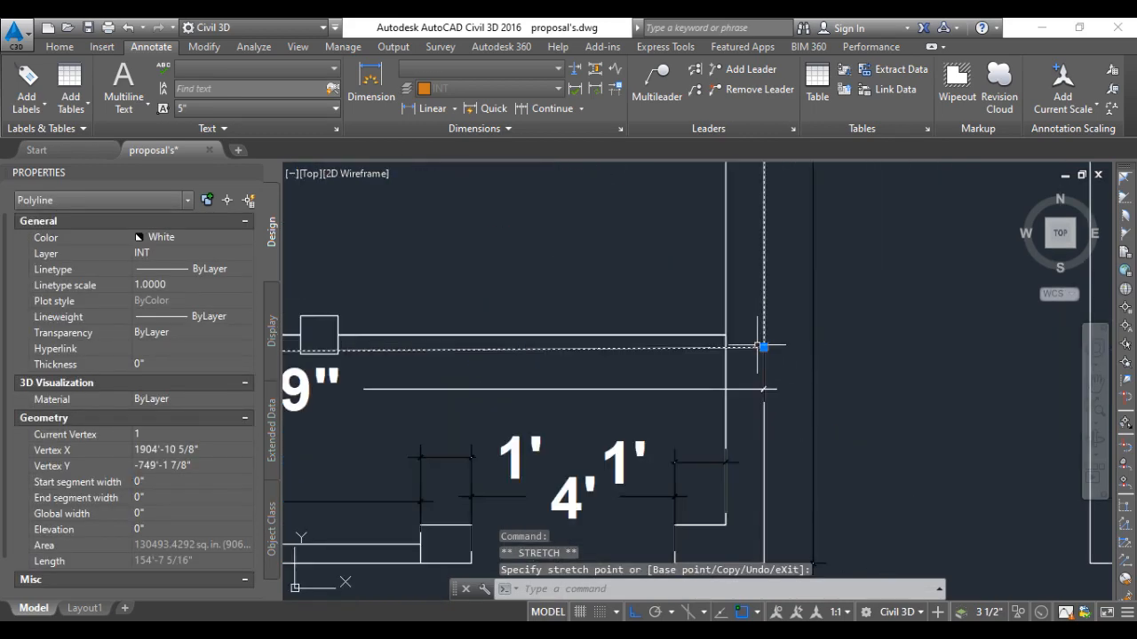
left_click(764, 346)
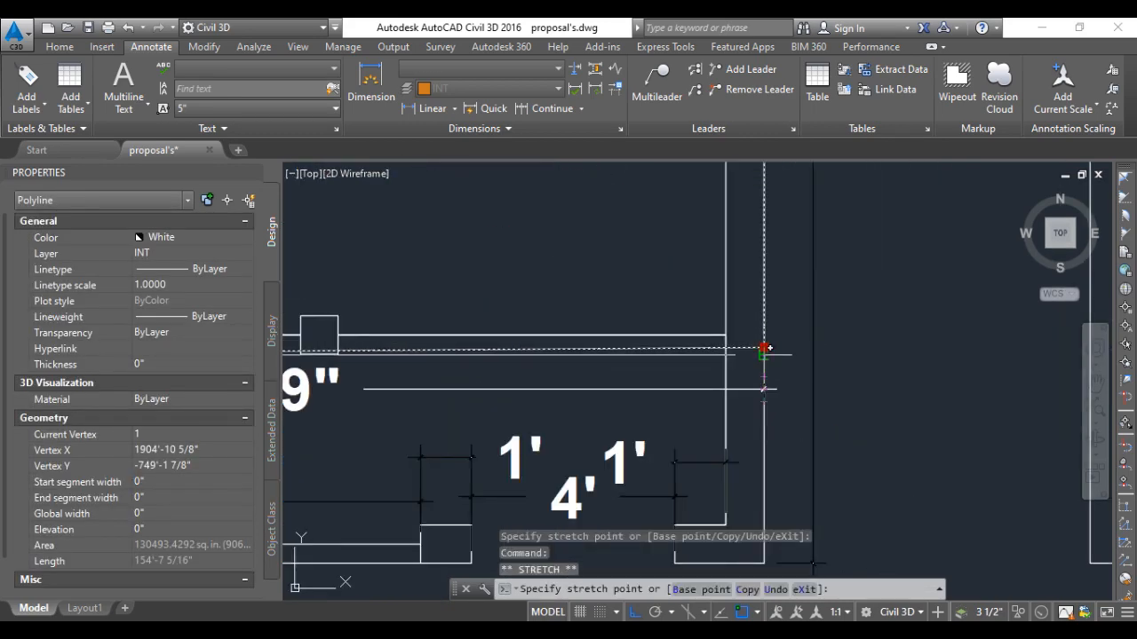
left_click(764, 347)
scroll(620, 358, "down", 8)
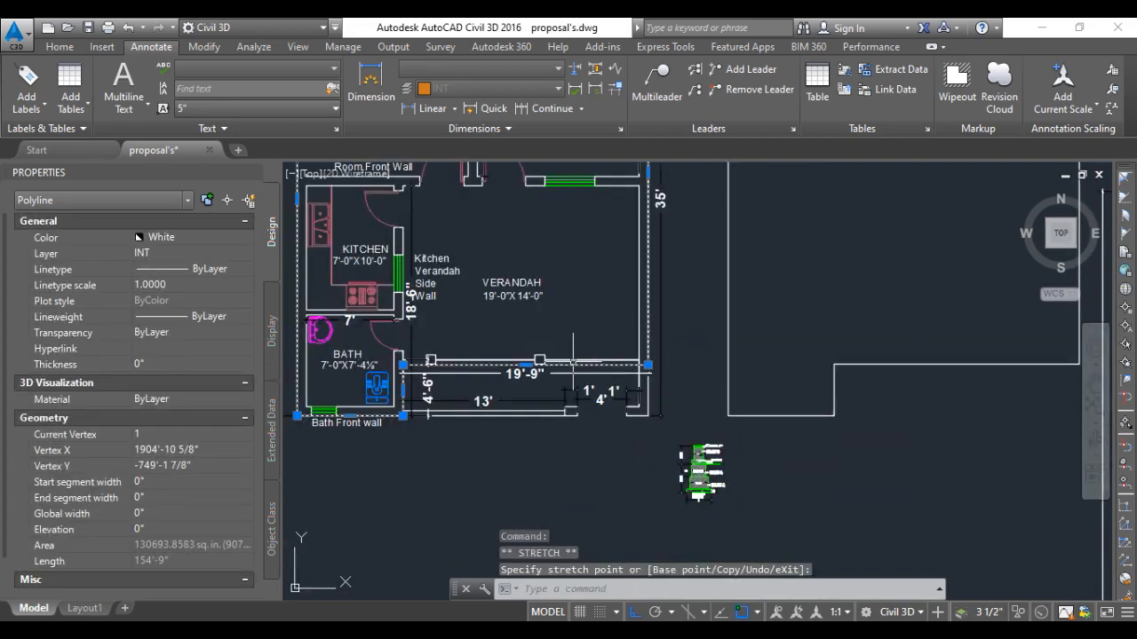
scroll(620, 362, "up", 5)
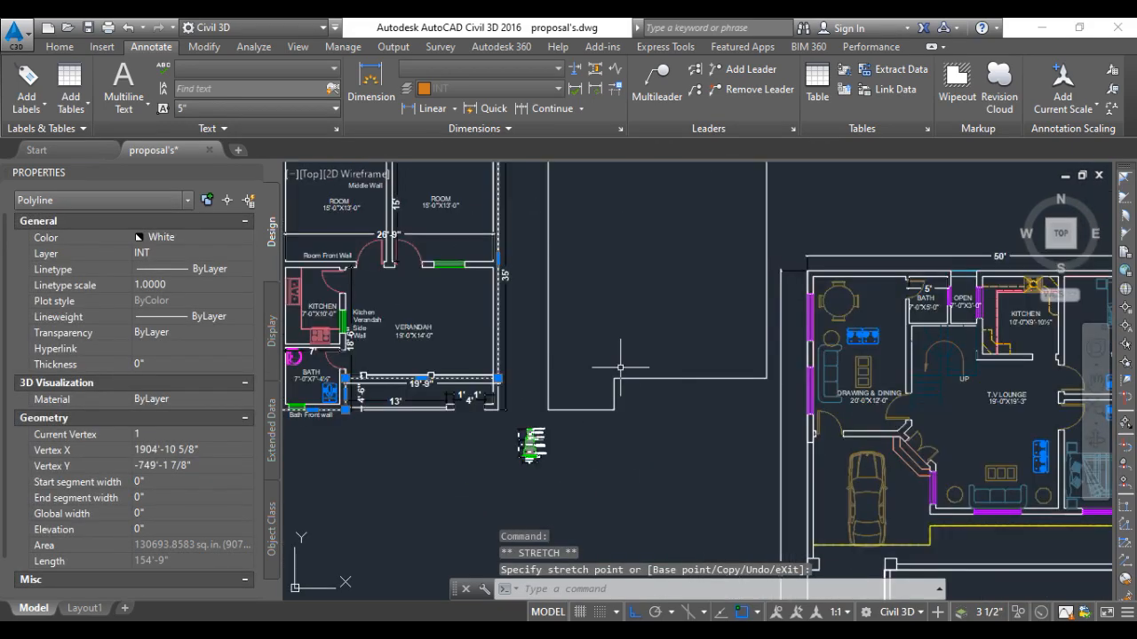
Measure the area of the standalone outline beside the floor plan with the Area command's Object option
key("Escape")
type("aa")
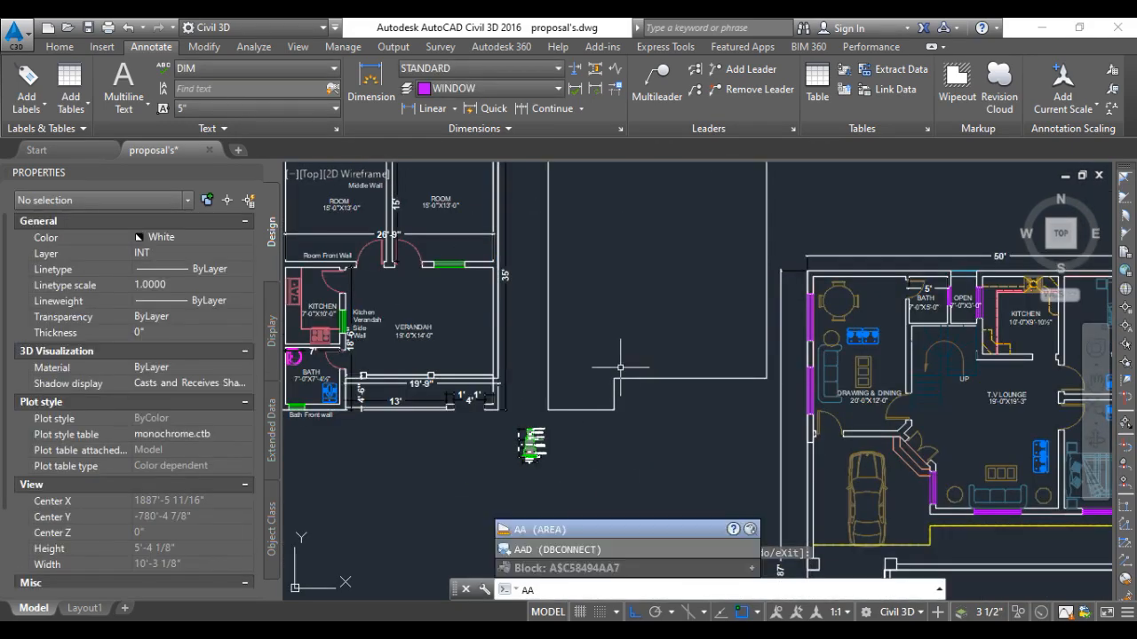
key("Return")
type("o")
key("Return")
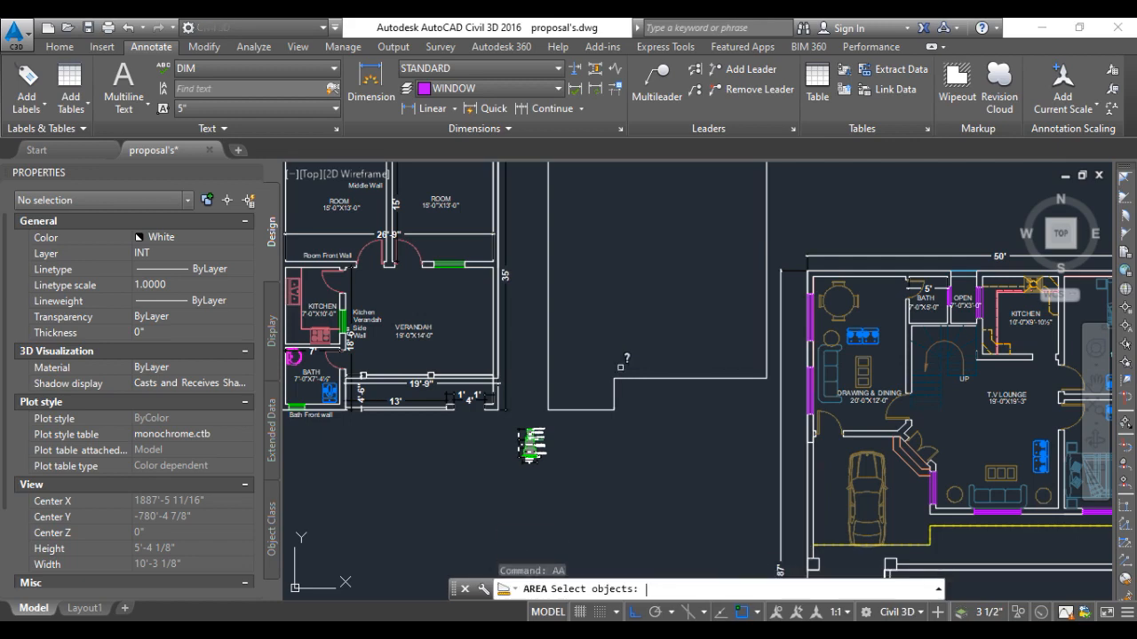
left_click(658, 379)
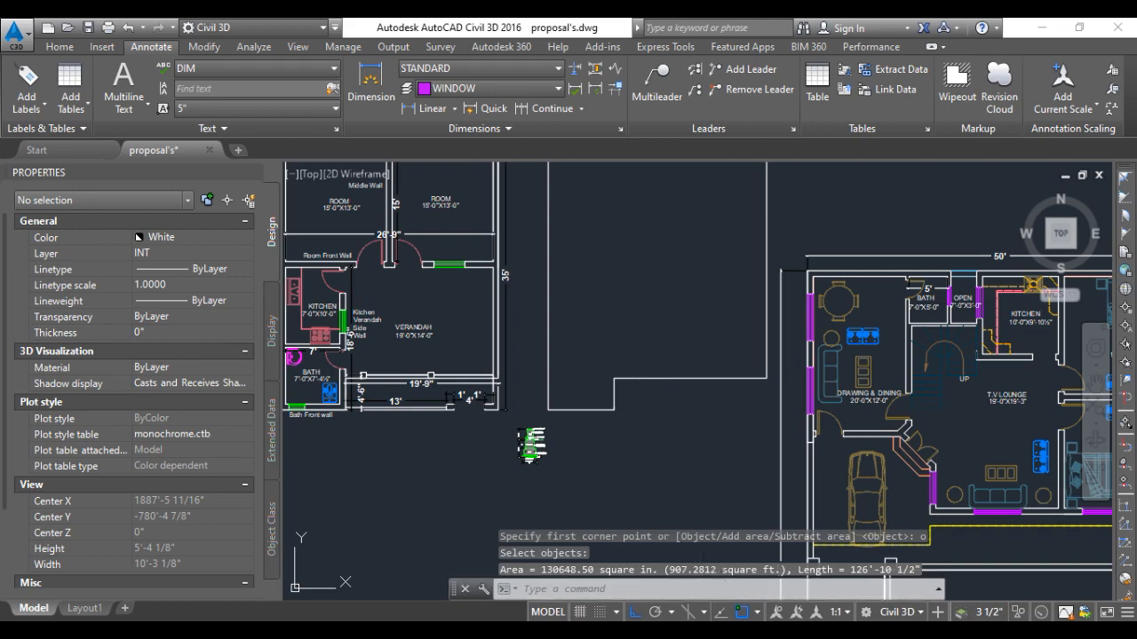
Switch to the Excel quantity sheet and examine the Auto Cad Area row under Roof slab, including its length and height
left_click(507, 581)
left_click(498, 314)
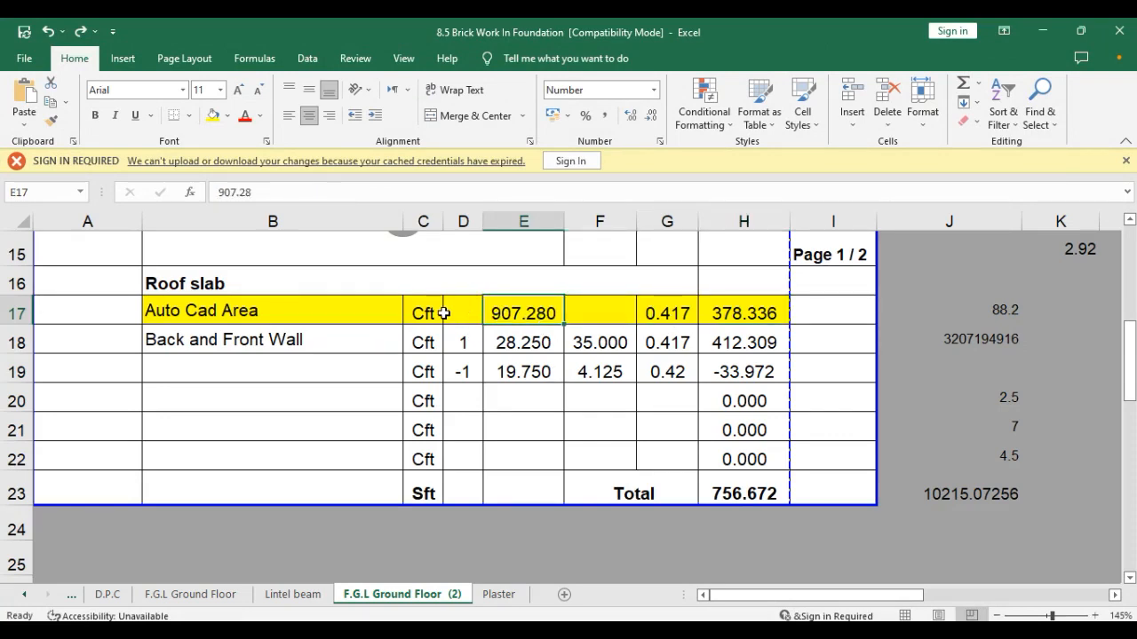
left_click_drag(307, 307, 728, 311)
left_click(288, 311)
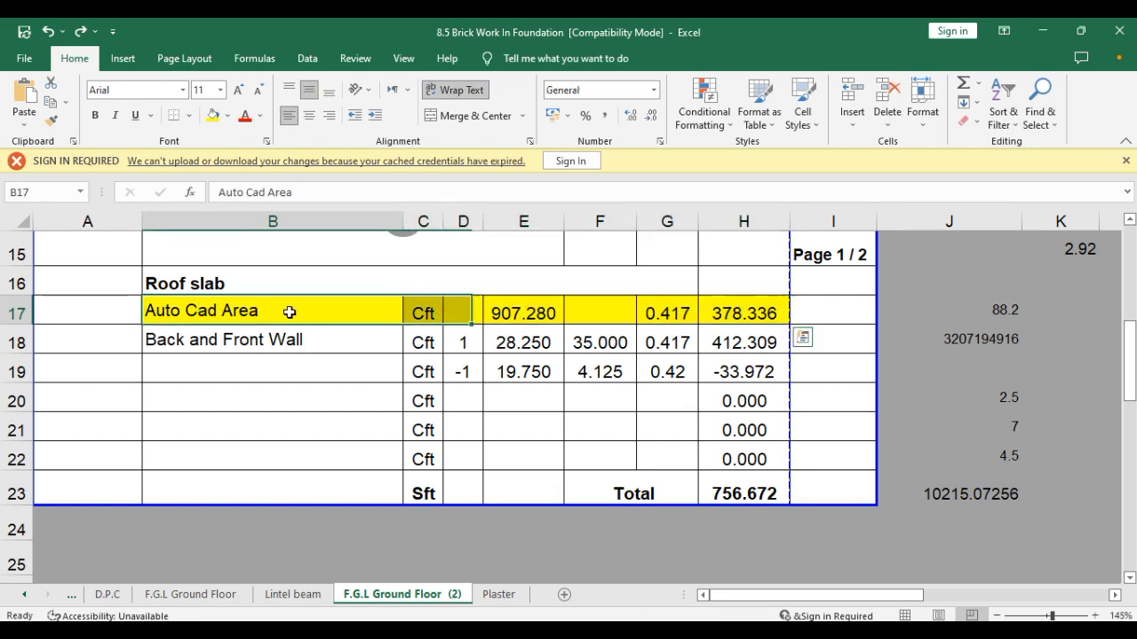
scroll(556, 436, "up", 2)
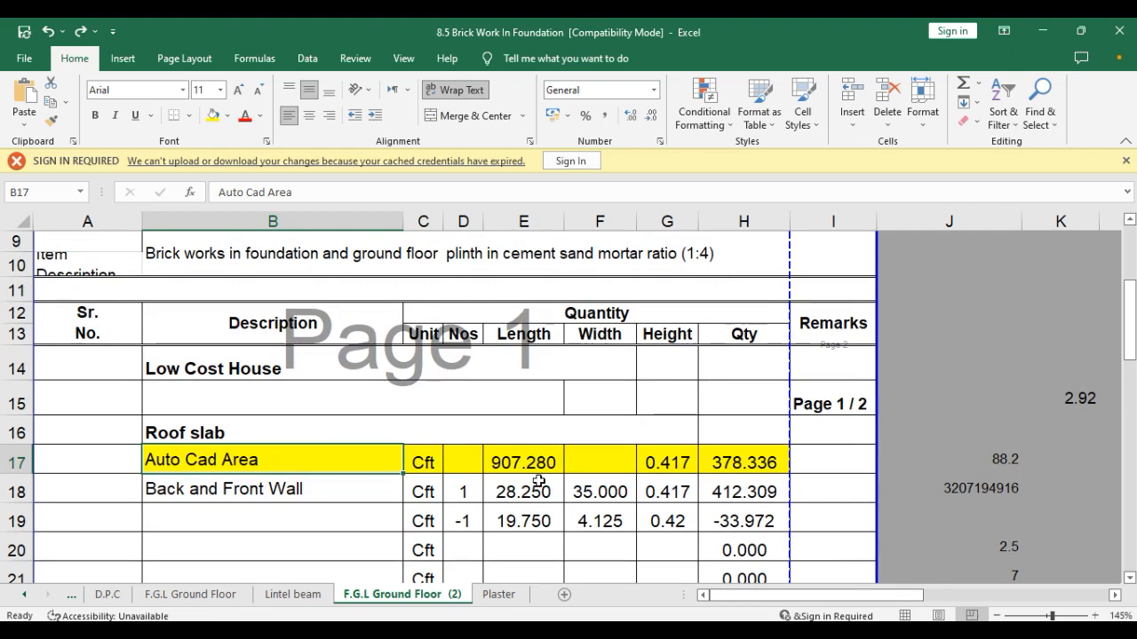
left_click(661, 467)
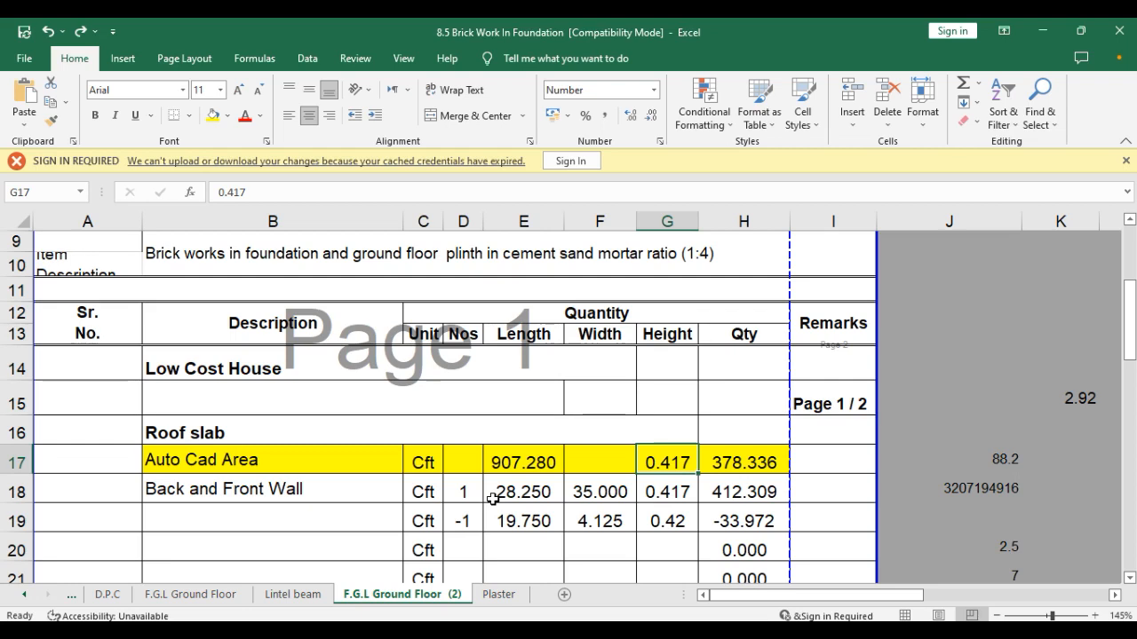
scroll(493, 499, "down", 1)
left_click_drag(236, 388, 763, 391)
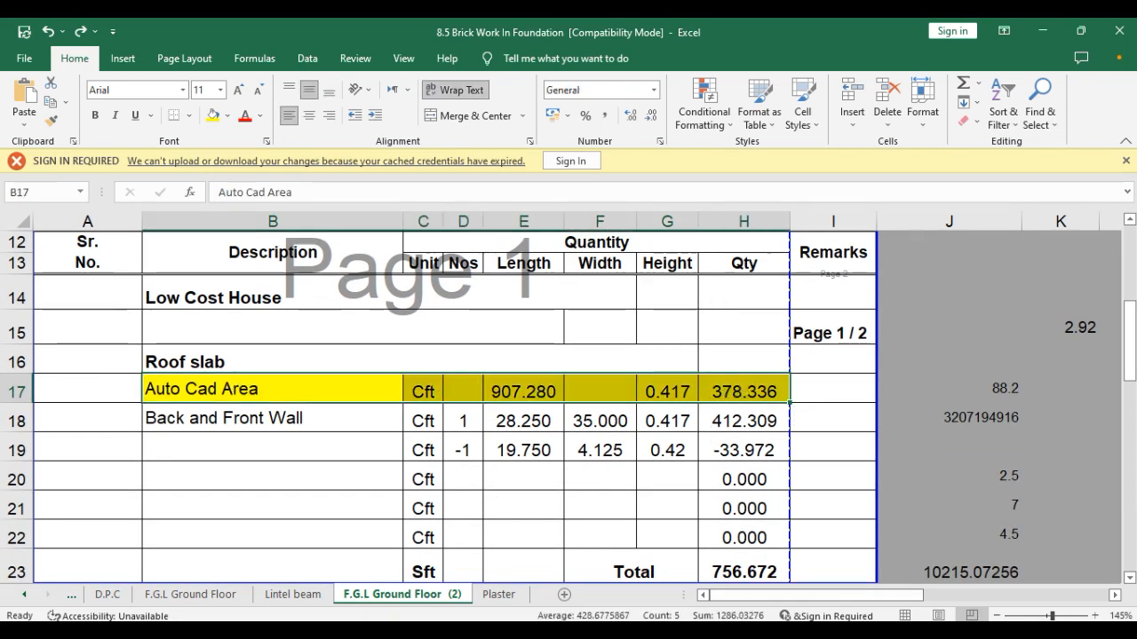
Switch back to the AutoCAD drawing and examine the overall width and depth dimensions of the floor plan
left_click(680, 630)
scroll(656, 507, "down", 5)
scroll(577, 425, "up", 5)
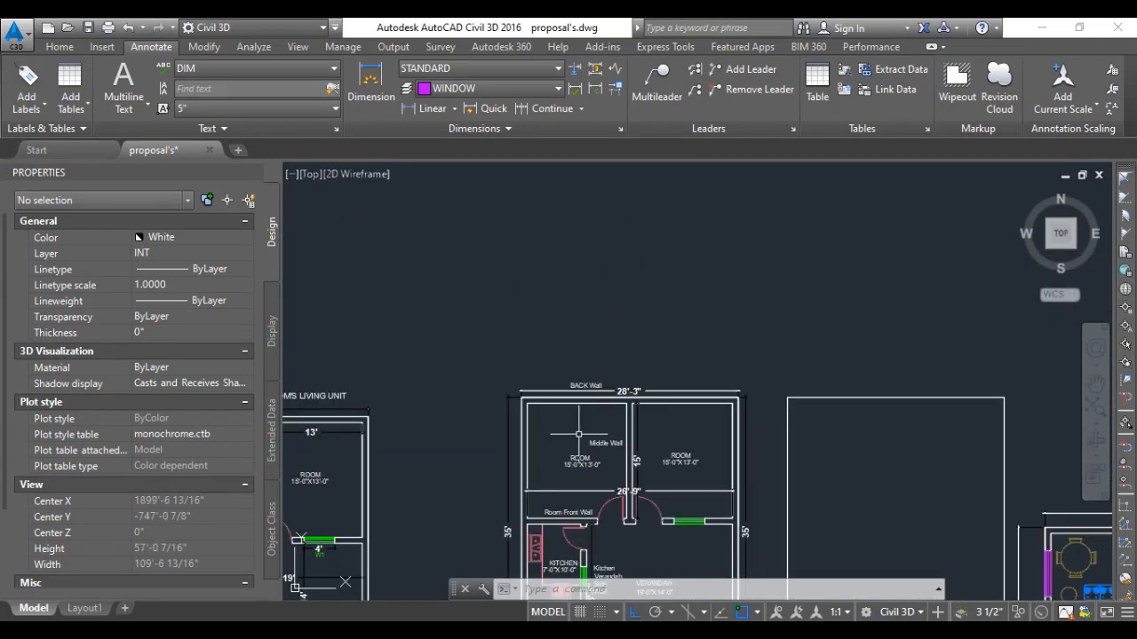
scroll(578, 434, "up", 4)
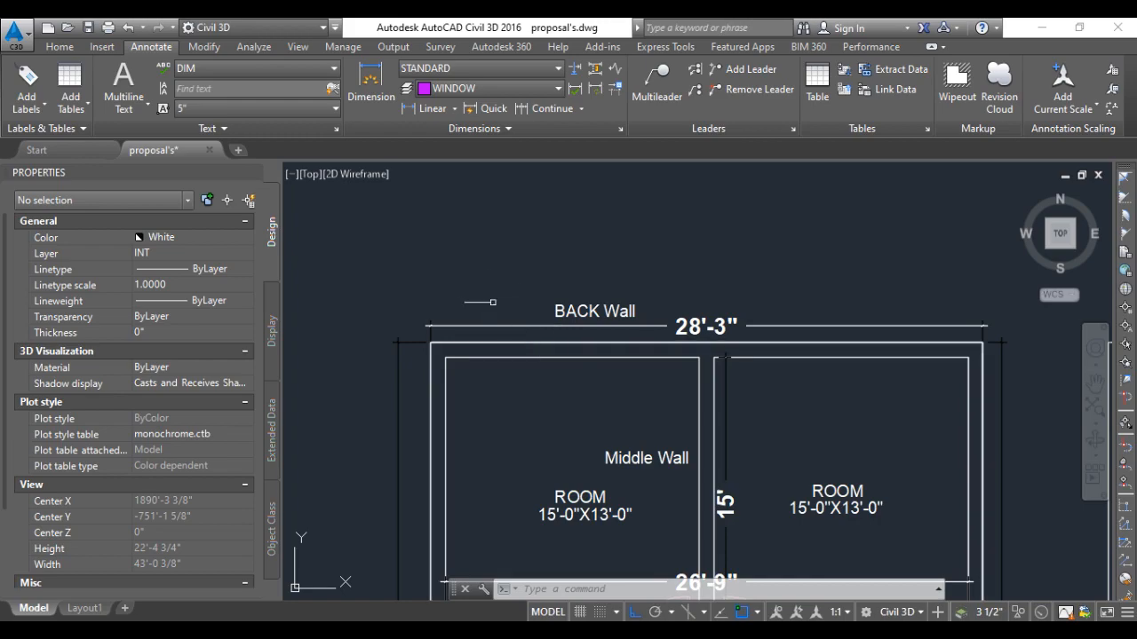
scroll(489, 303, "down", 2)
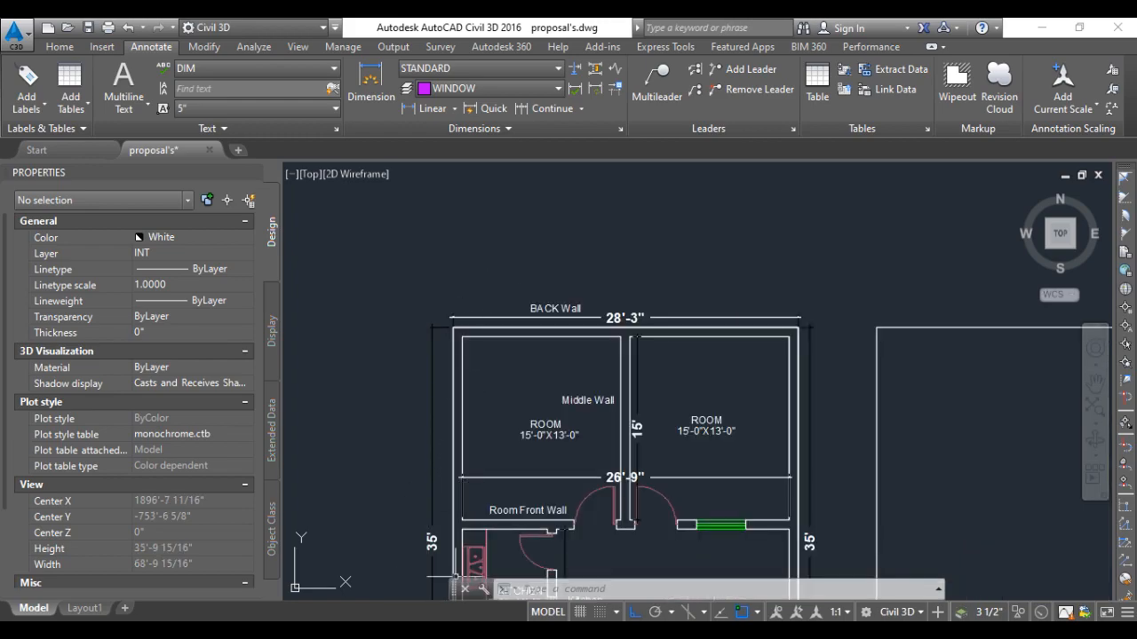
Return to the Excel sheet and examine the Back and Front Wall row's width and height and the Auto Cad Area quantity formula
left_click(449, 631)
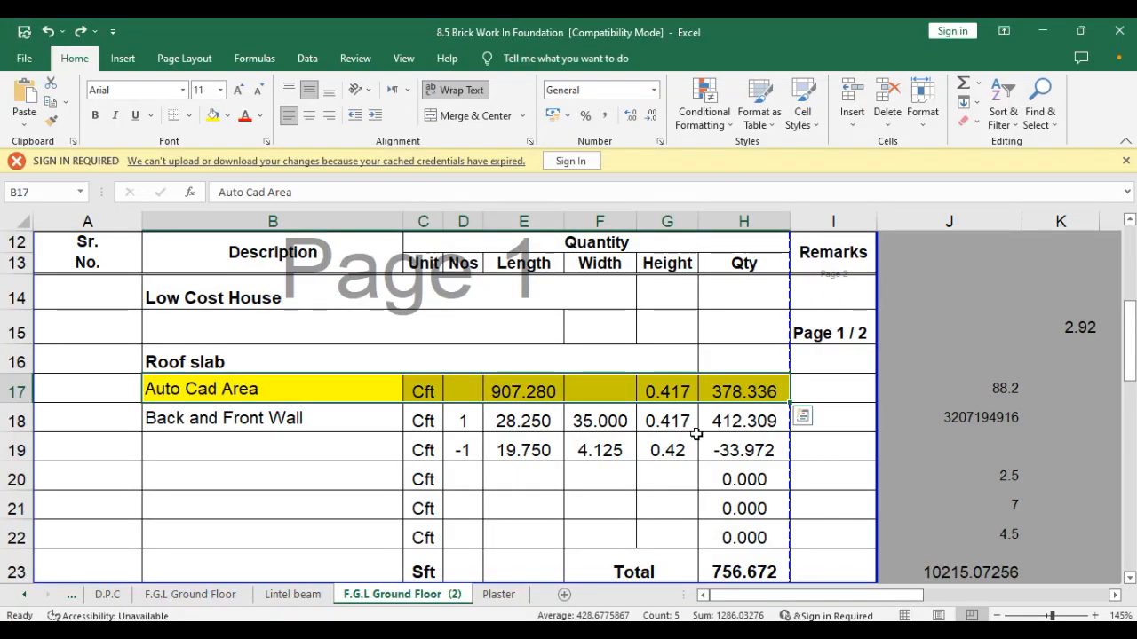
left_click(611, 426)
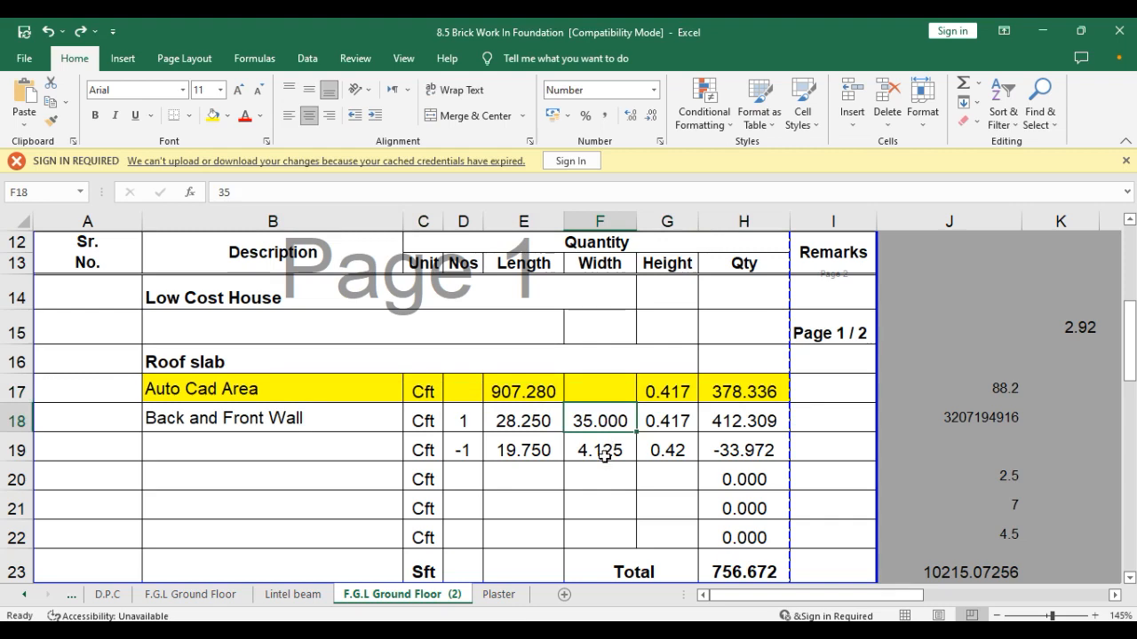
left_click(667, 423)
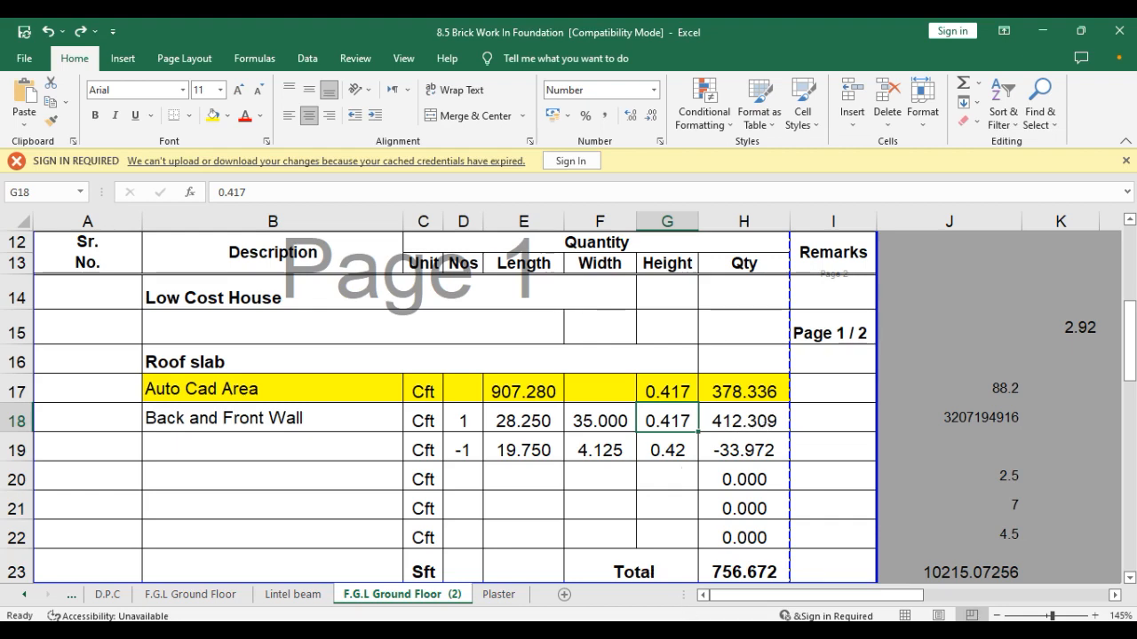
left_click(730, 390)
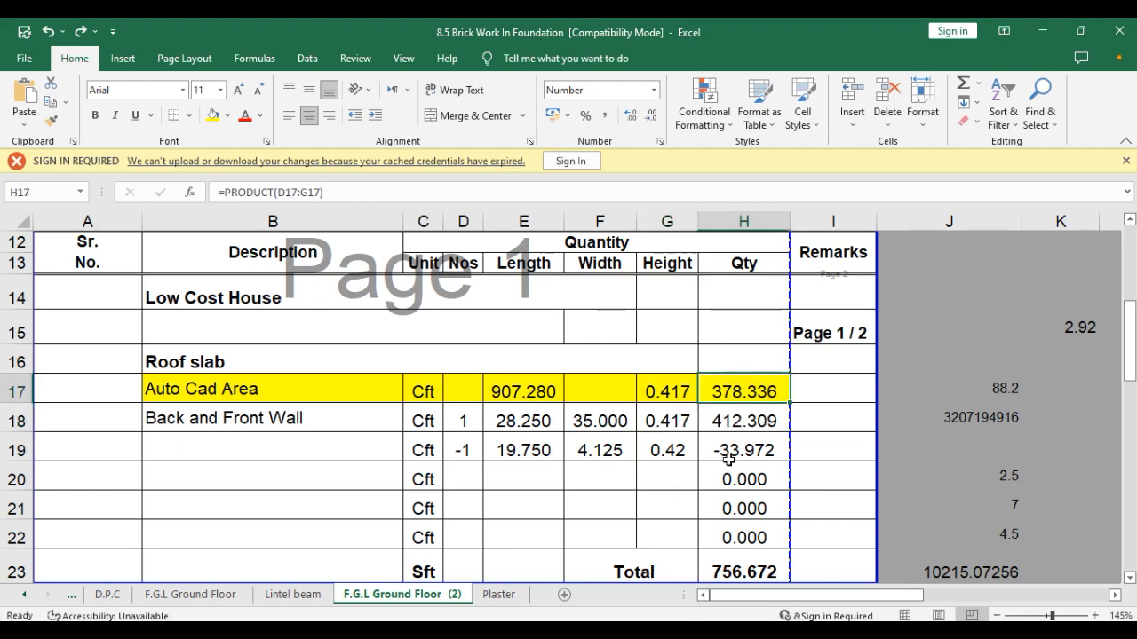
Check the combined sum of the Back and Front Wall quantity and the deduction below it in H18:H19
left_click_drag(730, 425, 732, 442)
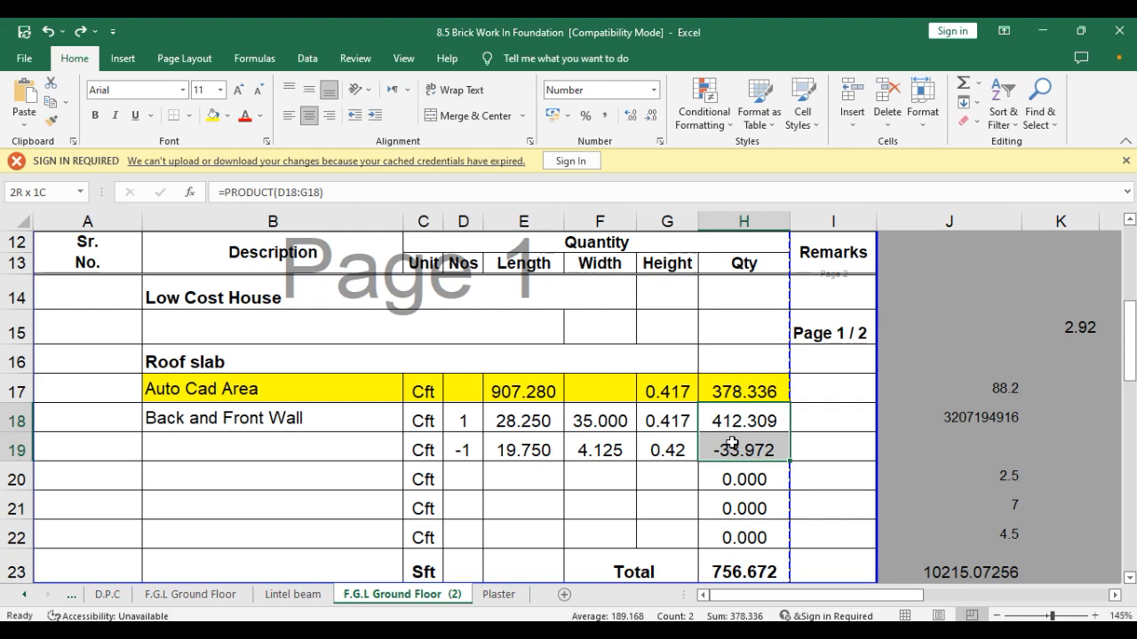
left_click(831, 477)
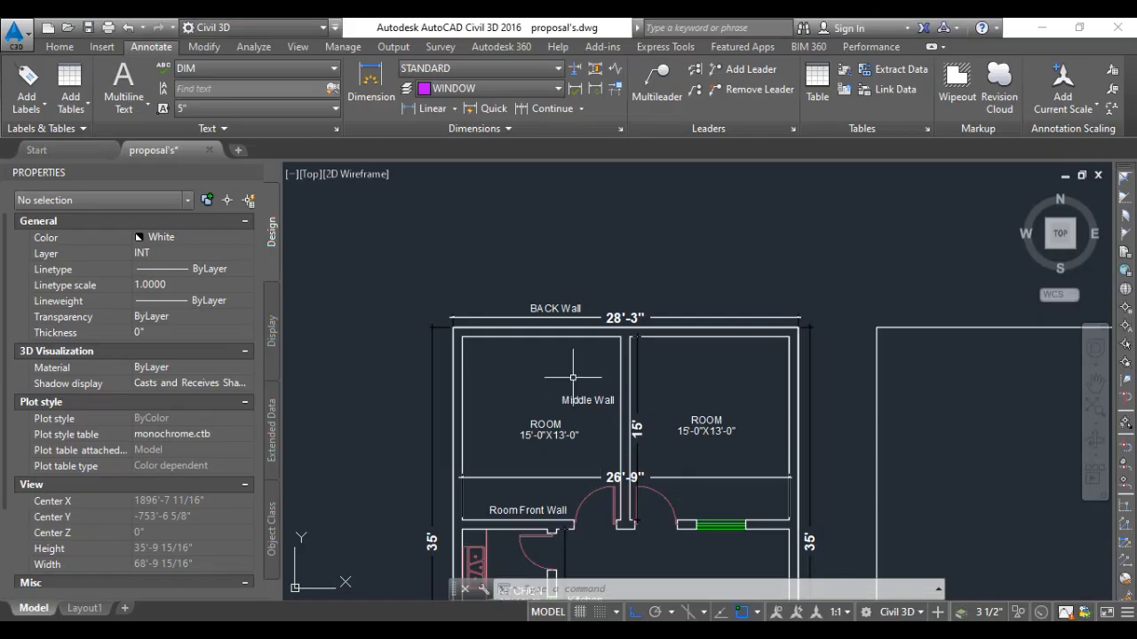
In the AutoCAD drawing, stretch the upper origin of the 4'-6" dimension below the verandah down to the front wall's outer edge
scroll(644, 477, "down", 5)
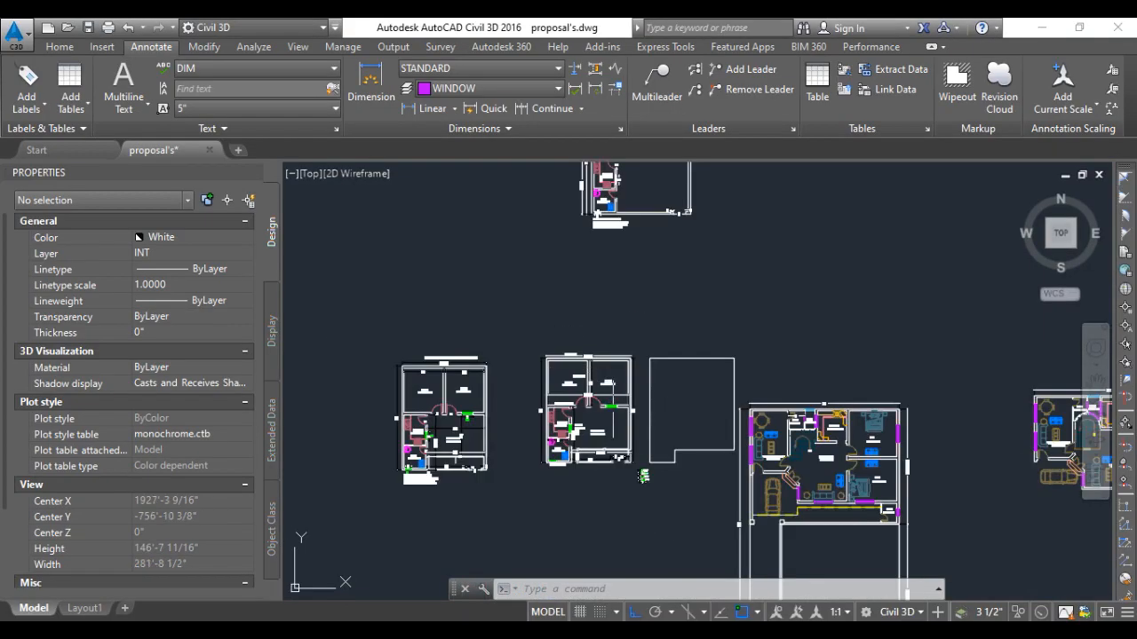
scroll(644, 477, "up", 10)
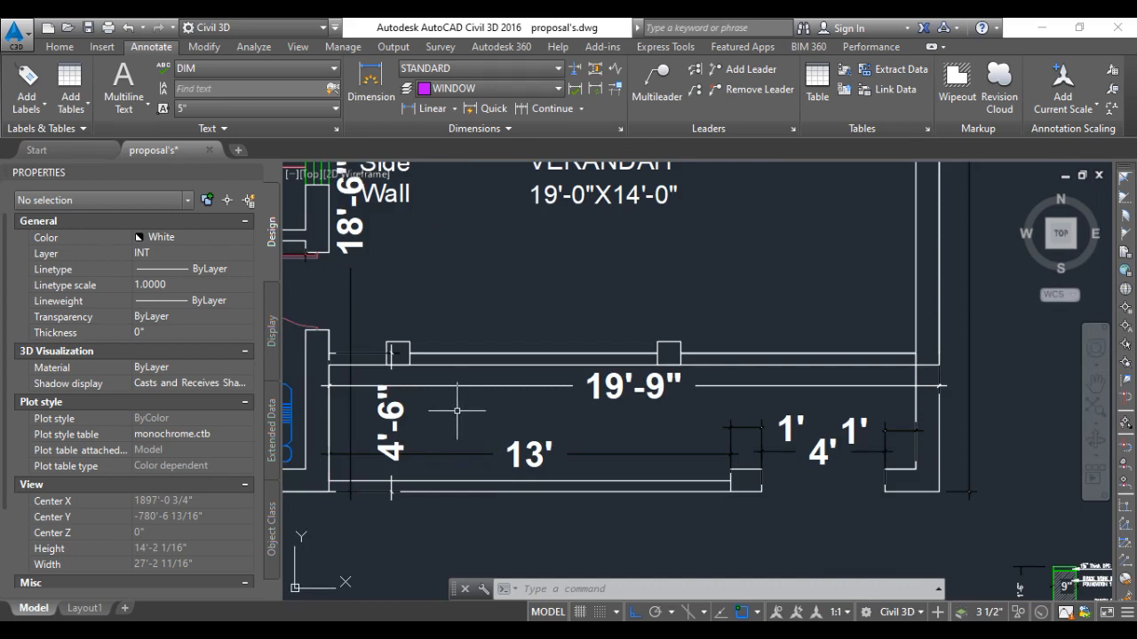
left_click(398, 417)
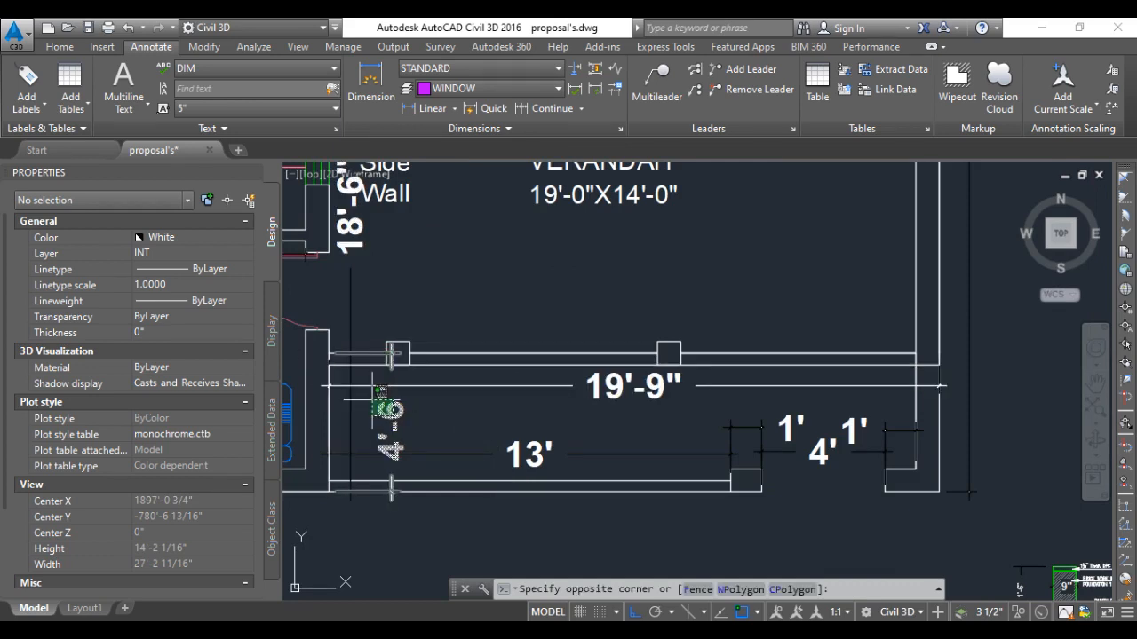
left_click(377, 389)
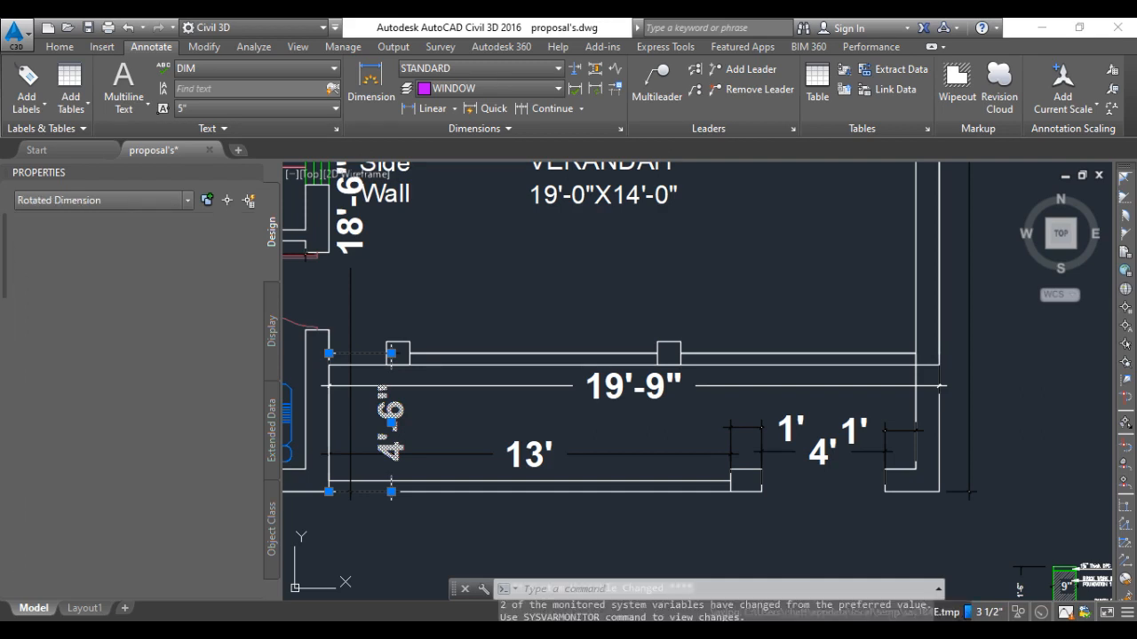
left_click(329, 354)
left_click(328, 365)
scroll(499, 450, "down", 2)
scroll(441, 526, "up", 1)
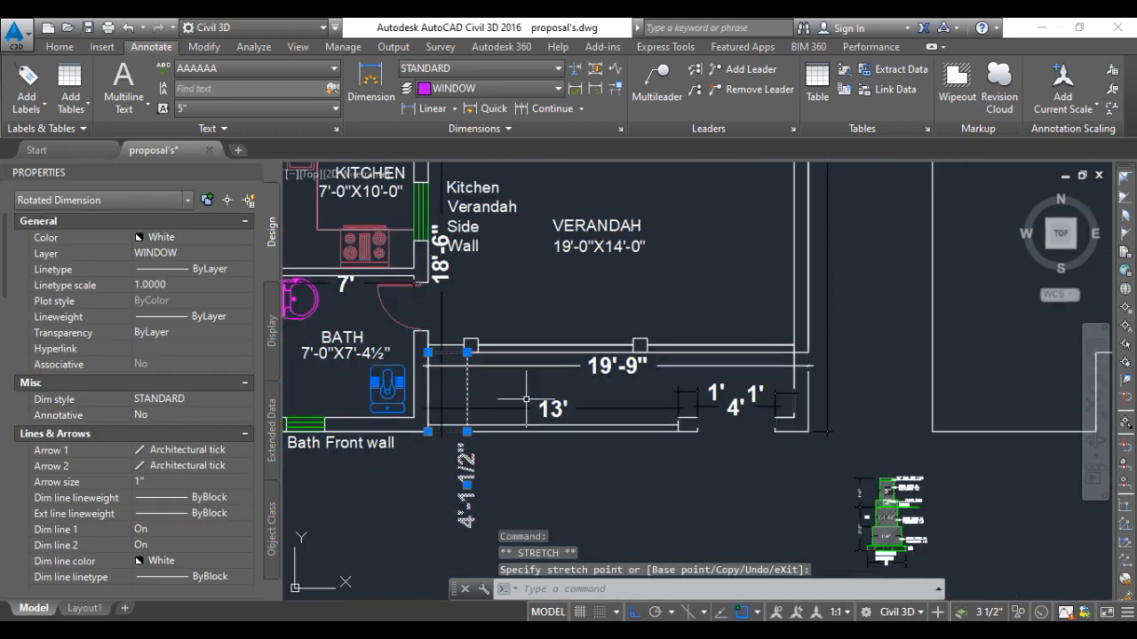
Return to the Excel sheet, examine the deduction row's length and width, and display its height in G19 with three decimals
key("alt+Tab")
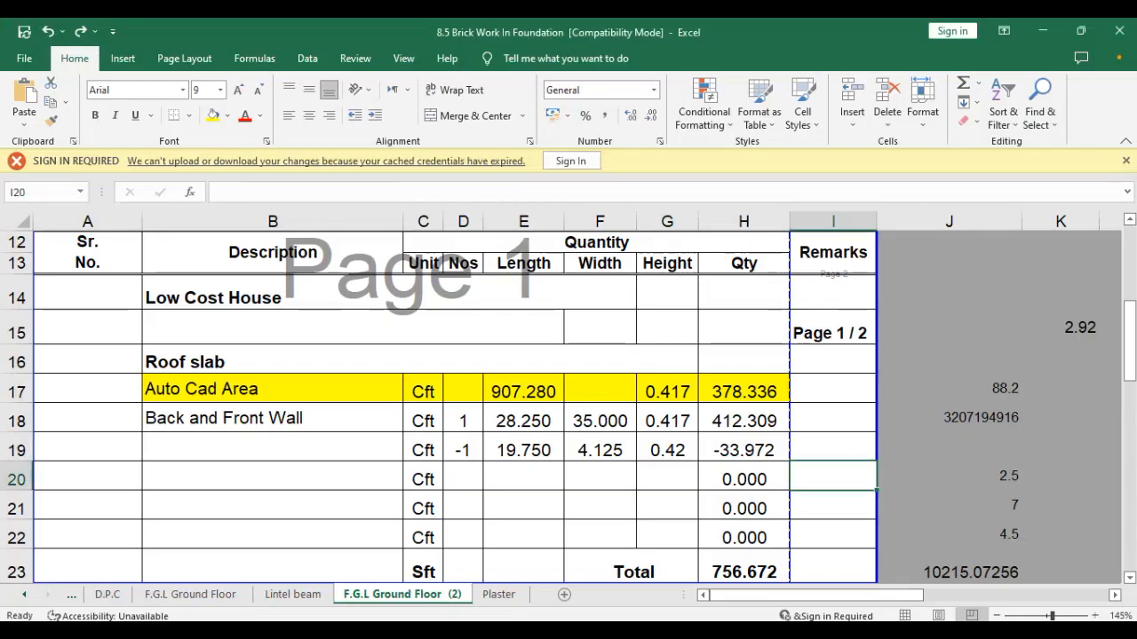
left_click(494, 455)
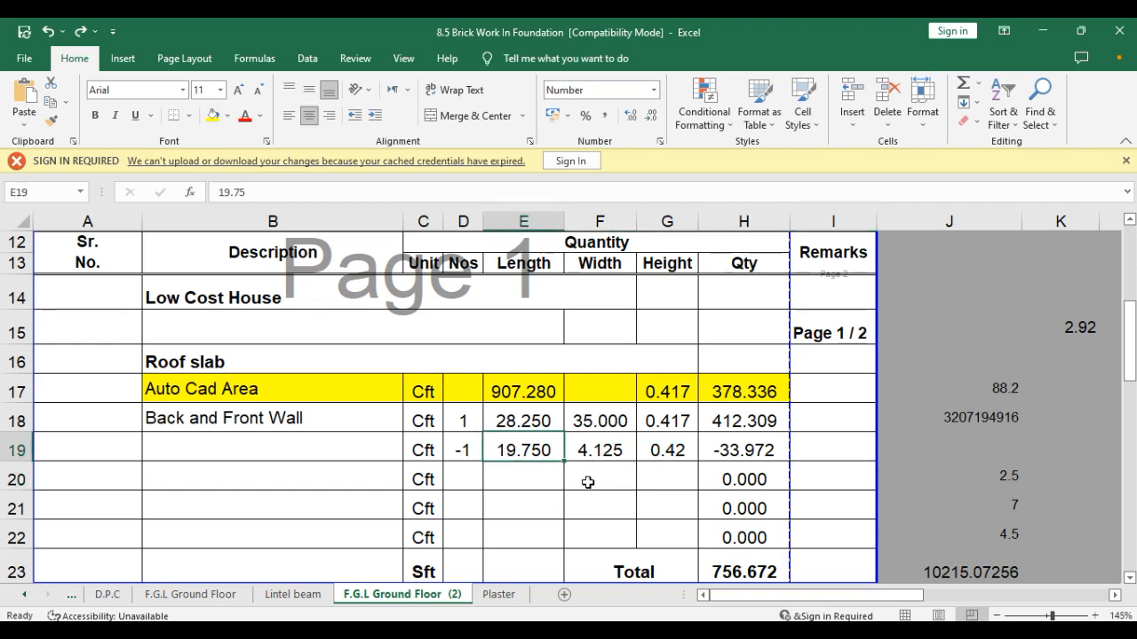
left_click(588, 450)
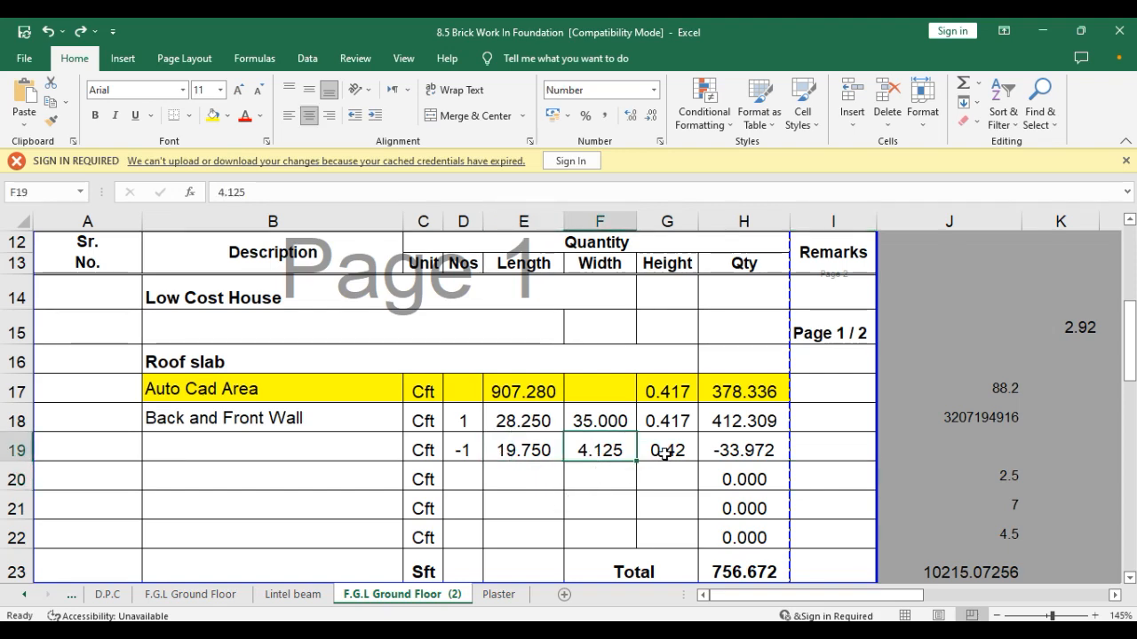
left_click(666, 453)
left_click(630, 116)
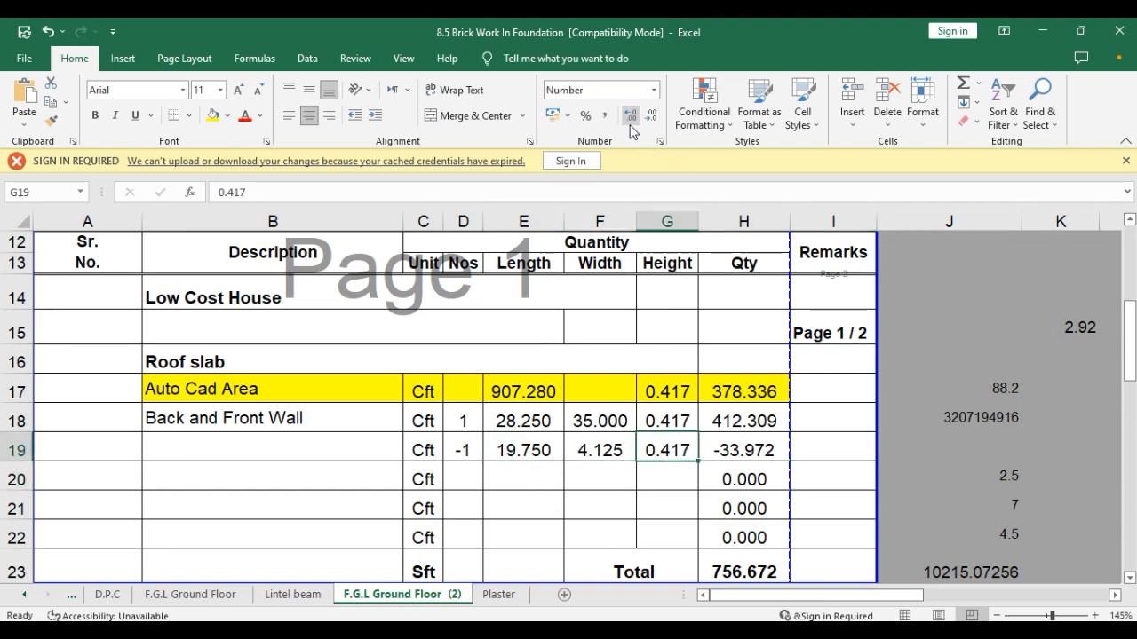
Enter 378.336 as the Auto Cad Area remark in I17 and format it bold with a yellow fill
left_click(808, 391)
type("3")
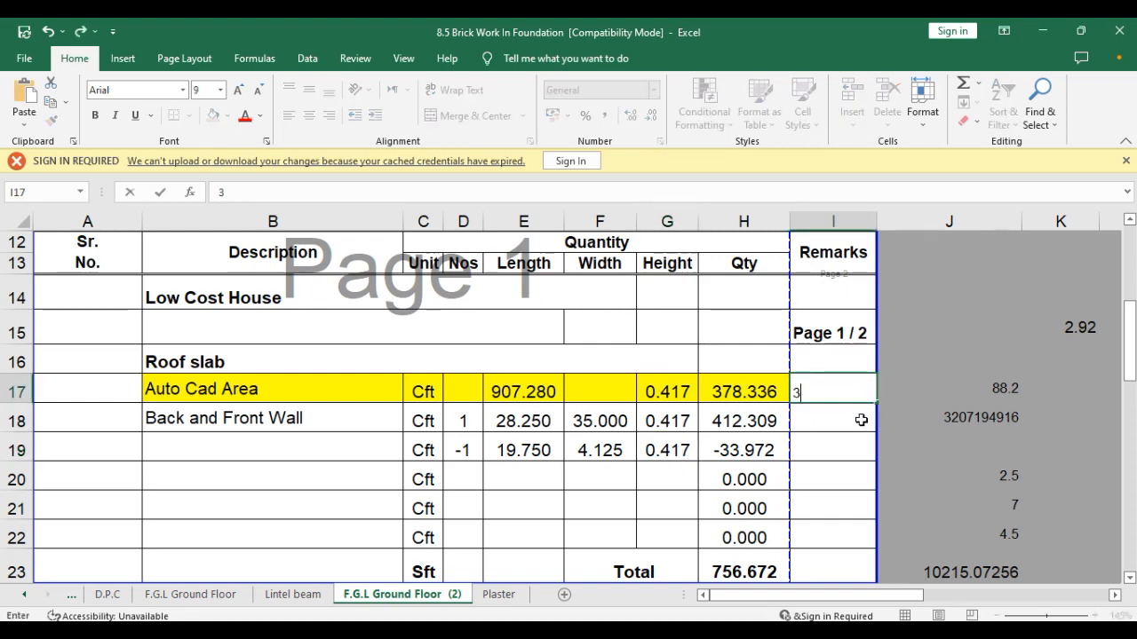
type("78.336")
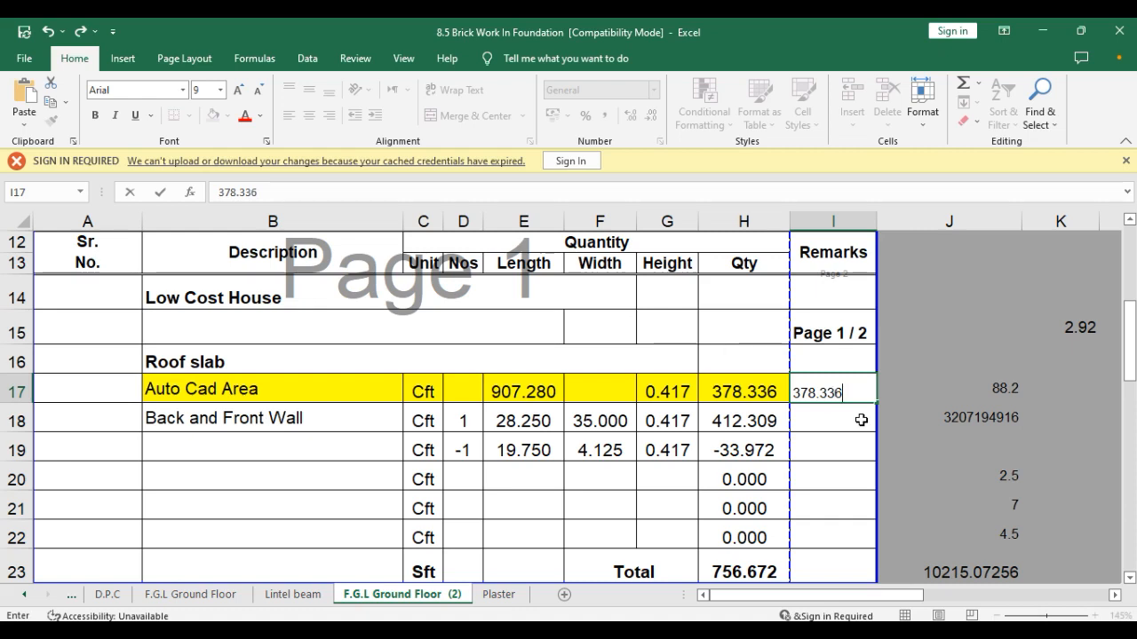
key("Return")
left_click(841, 397)
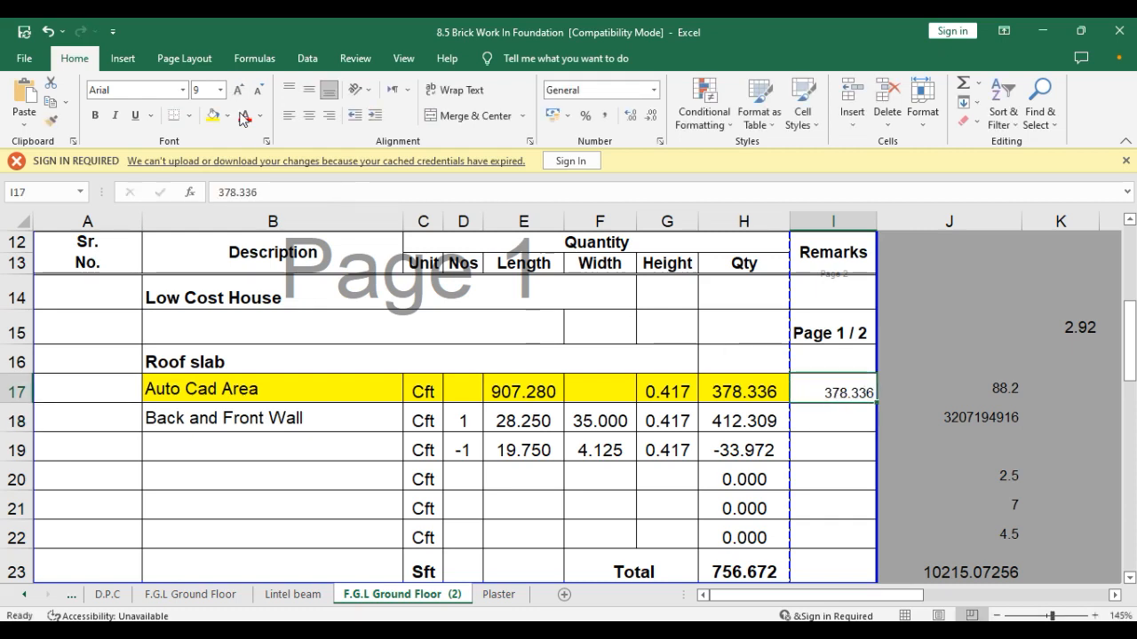
left_click(212, 116)
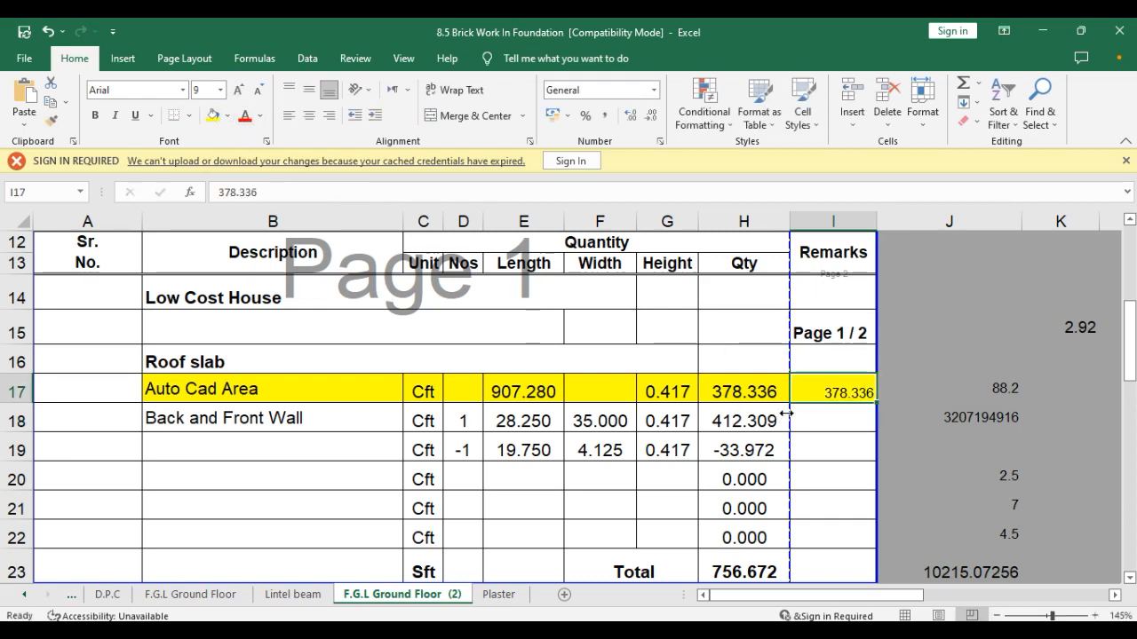
left_click(95, 116)
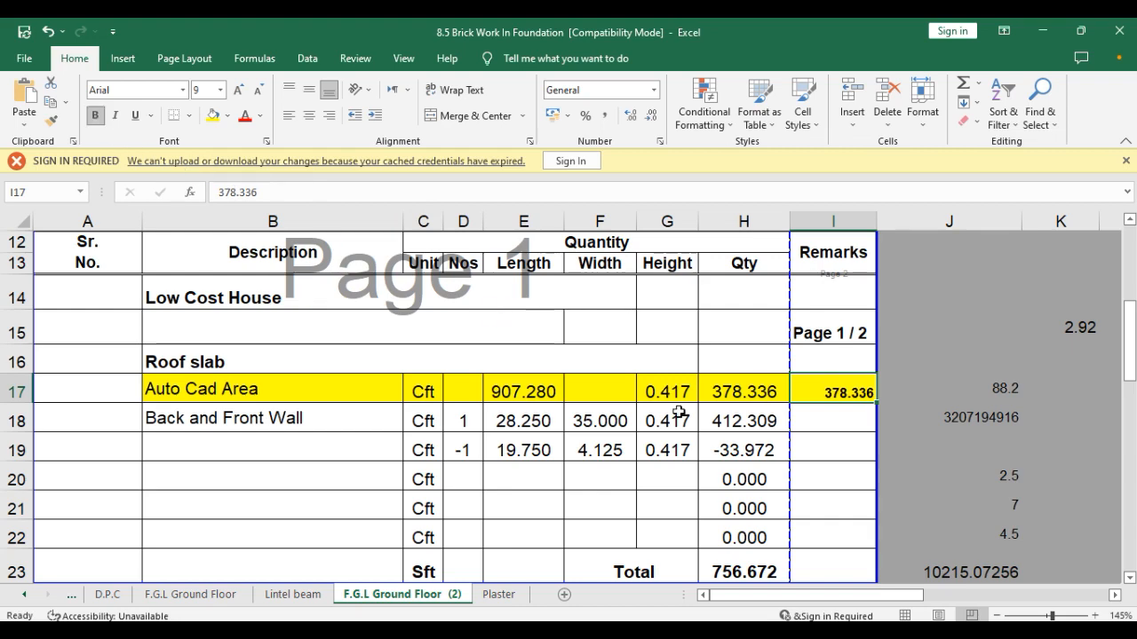
Clear the Auto Cad Area quantity in H17 and enter the difference formula =H23-I17 in I23
left_click(732, 393)
key("Delete")
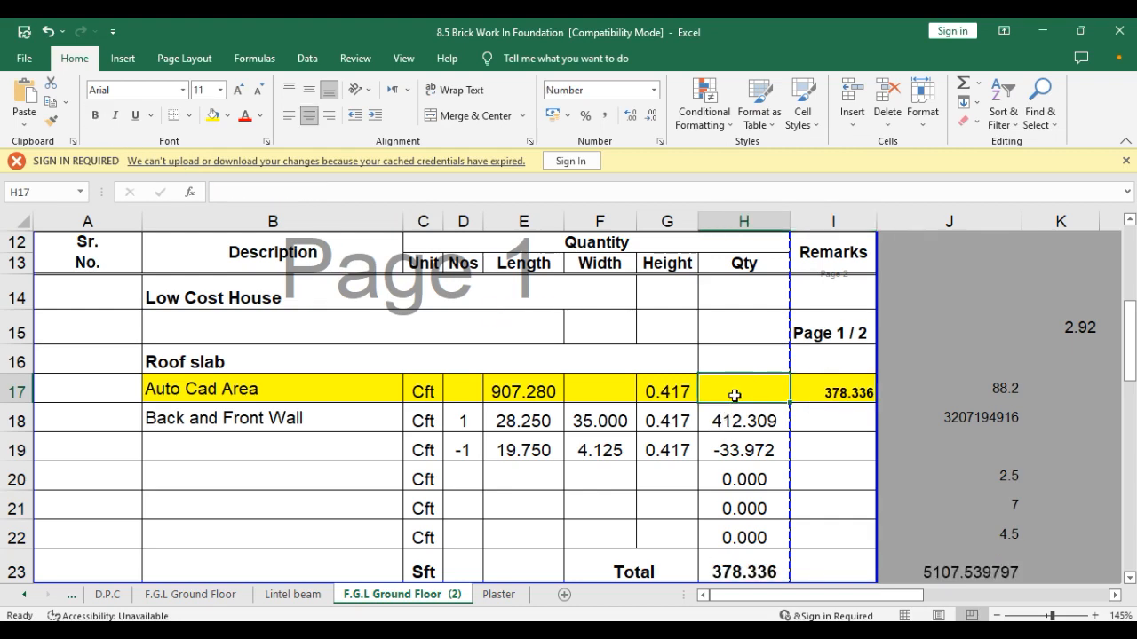
scroll(835, 522, "down", 1)
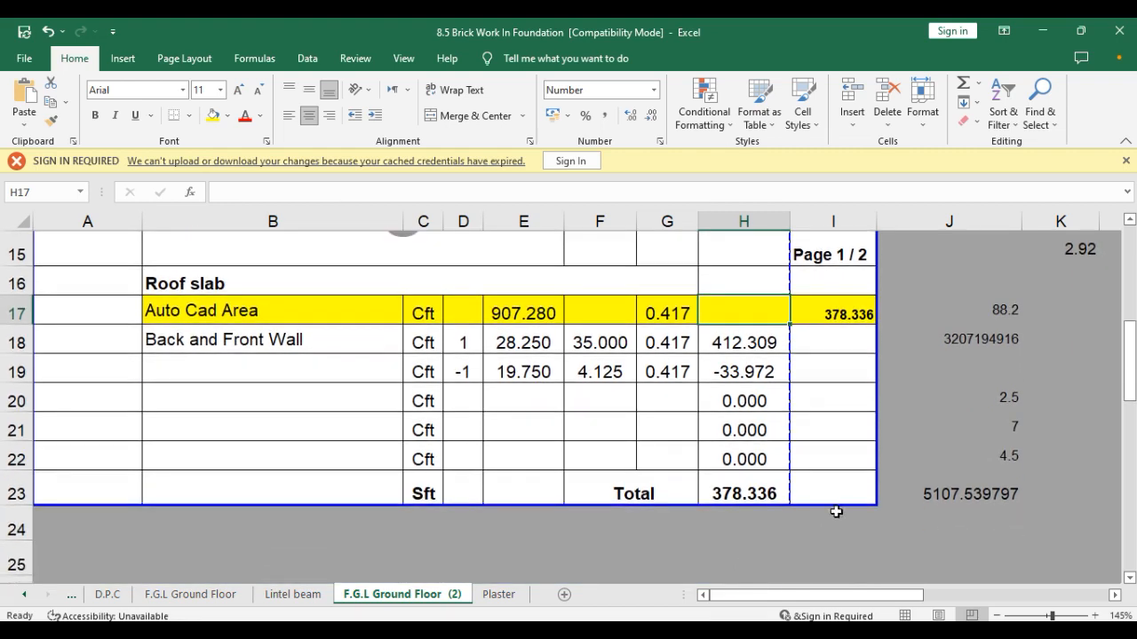
left_click(835, 495)
type("=")
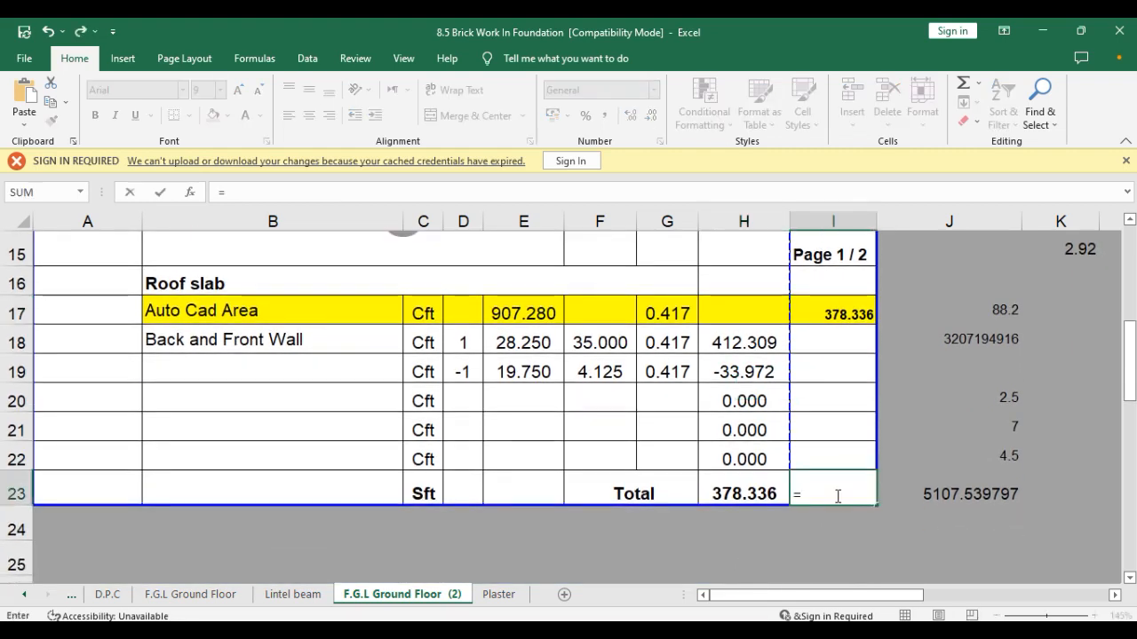
left_click(757, 492)
type("-")
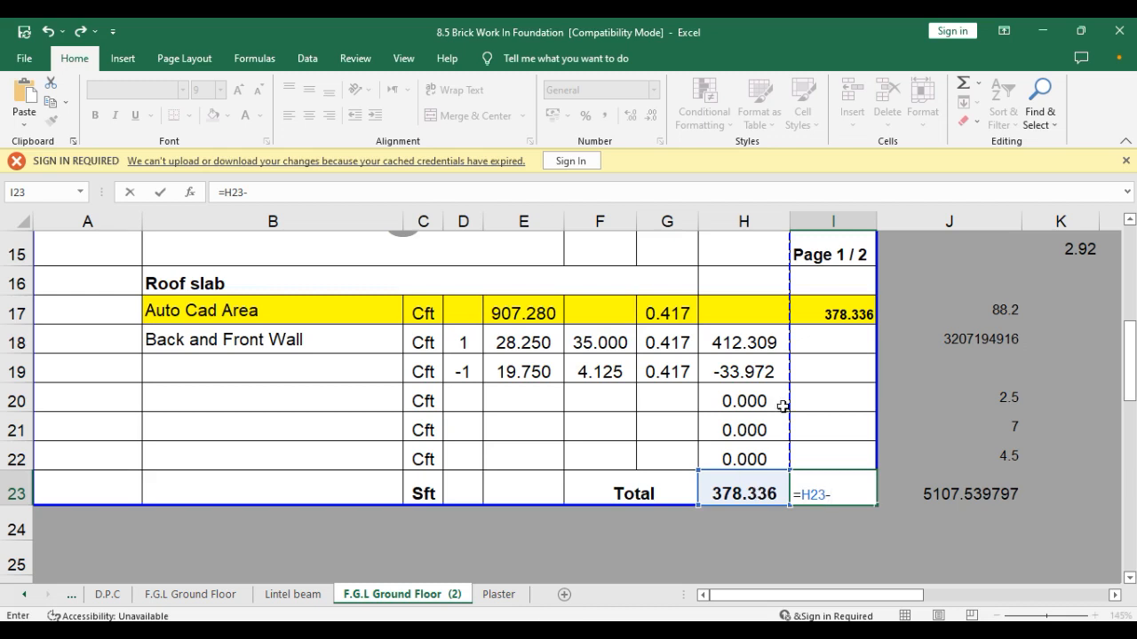
left_click(827, 311)
key("Return")
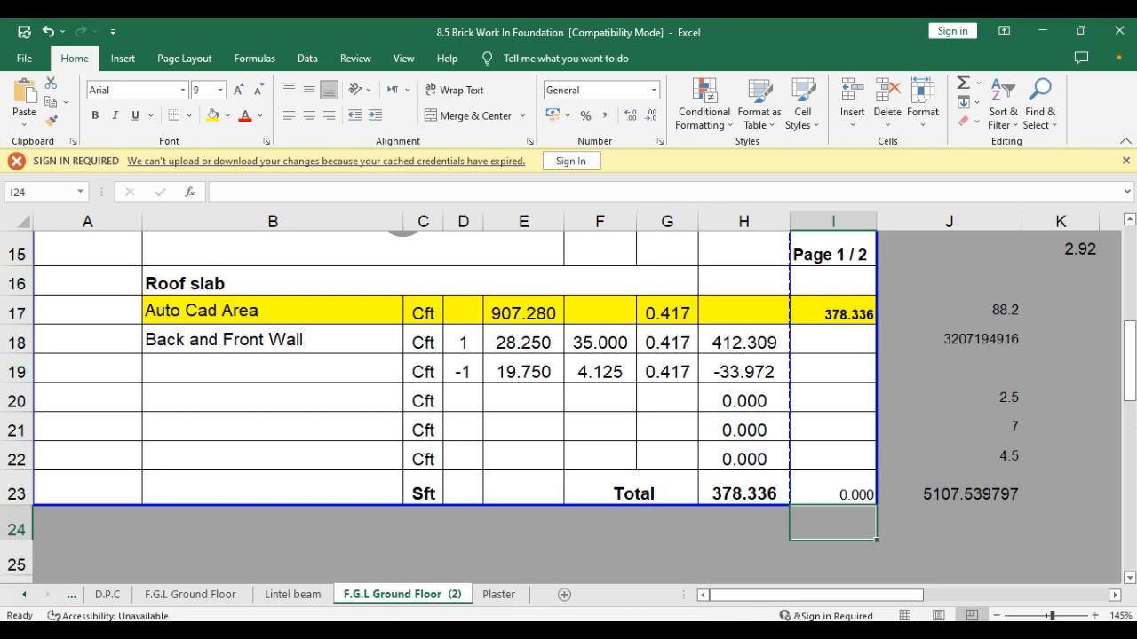
left_click(775, 630)
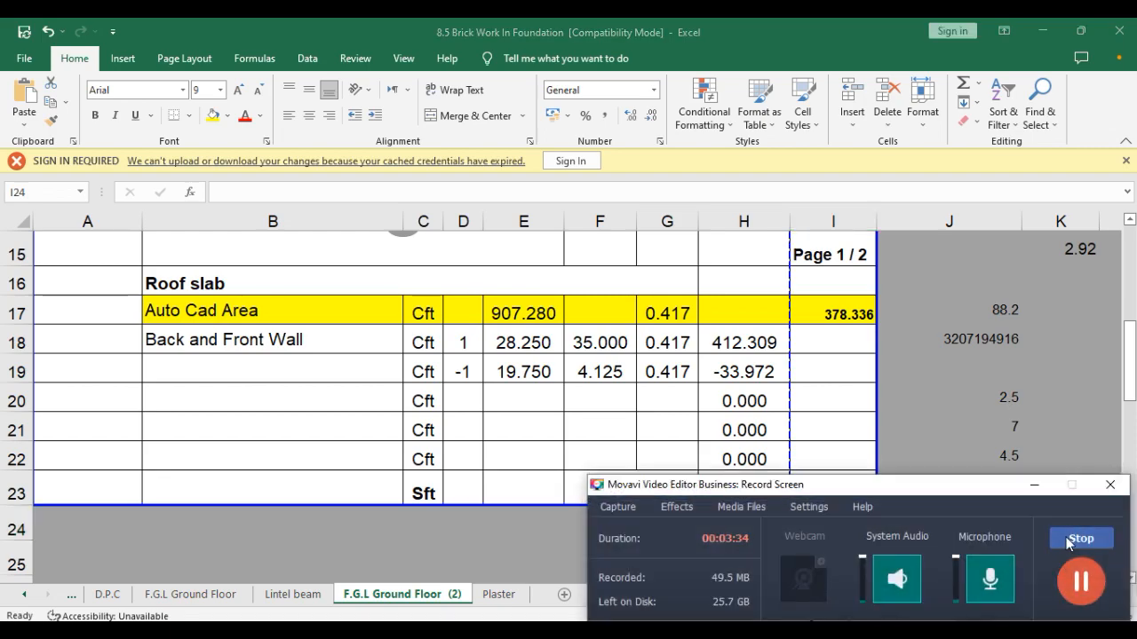